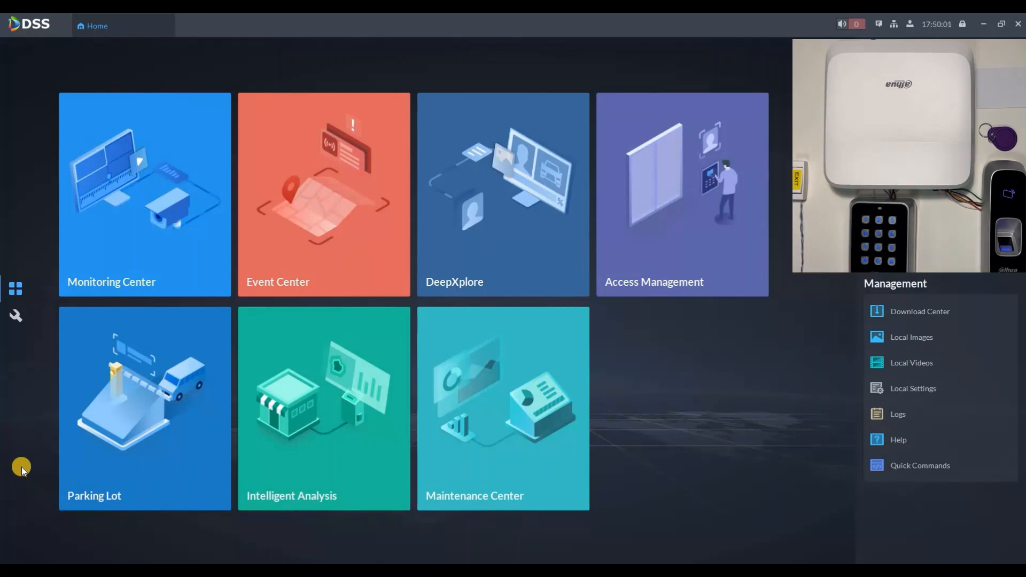
# Add the 2nd Gen Access Controller at 192.168.1.106 to Current Site using its device password.
pyautogui.click(16, 315)
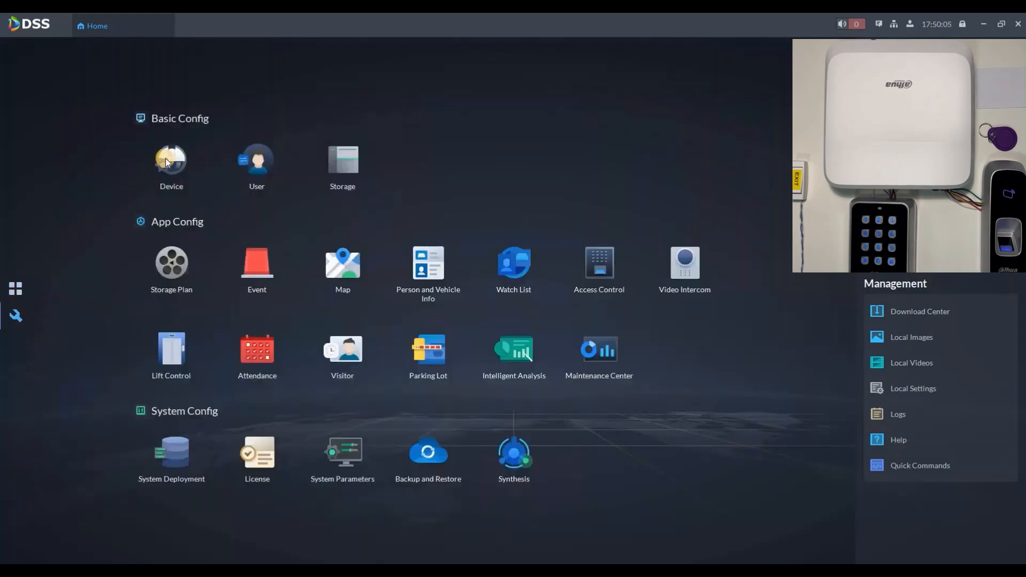
pyautogui.click(167, 162)
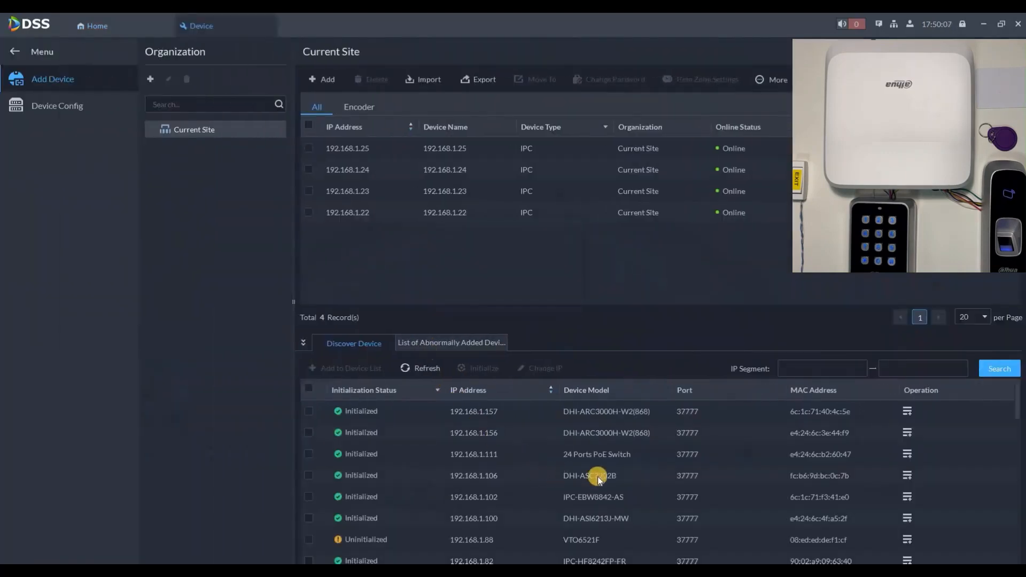
pyautogui.click(907, 474)
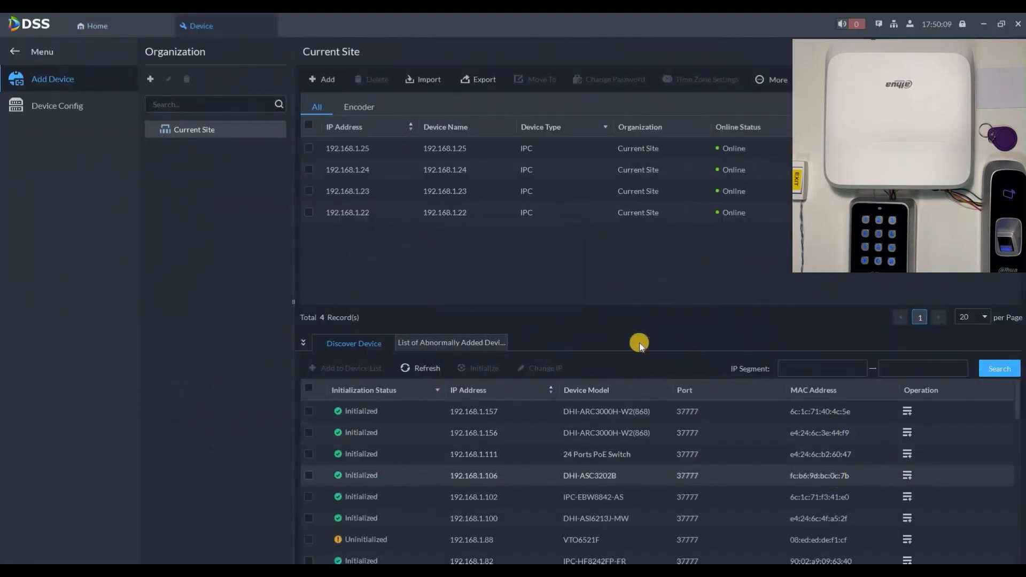
pyautogui.press('Tab')
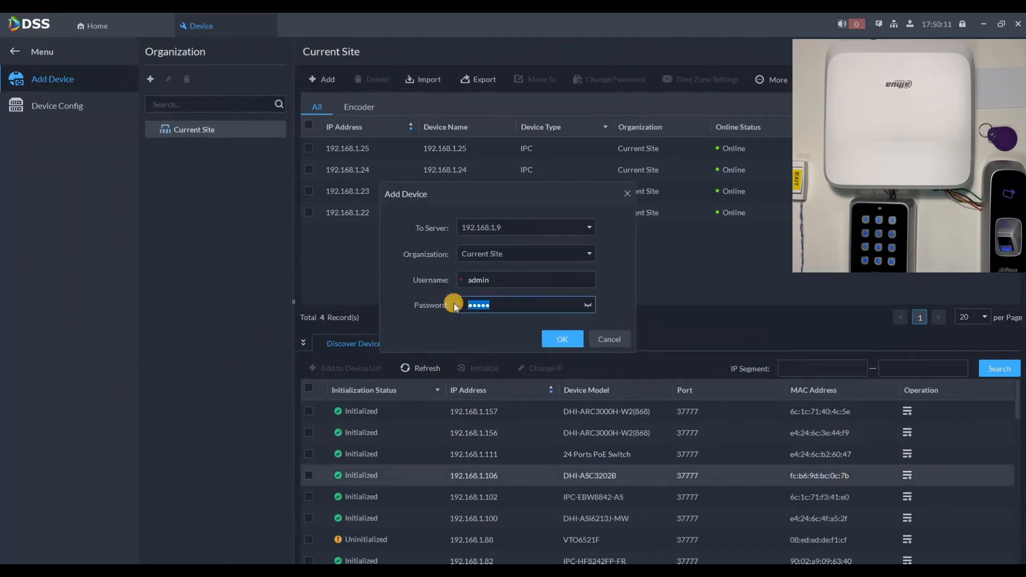
pyautogui.write('admin123')
pyautogui.click(564, 340)
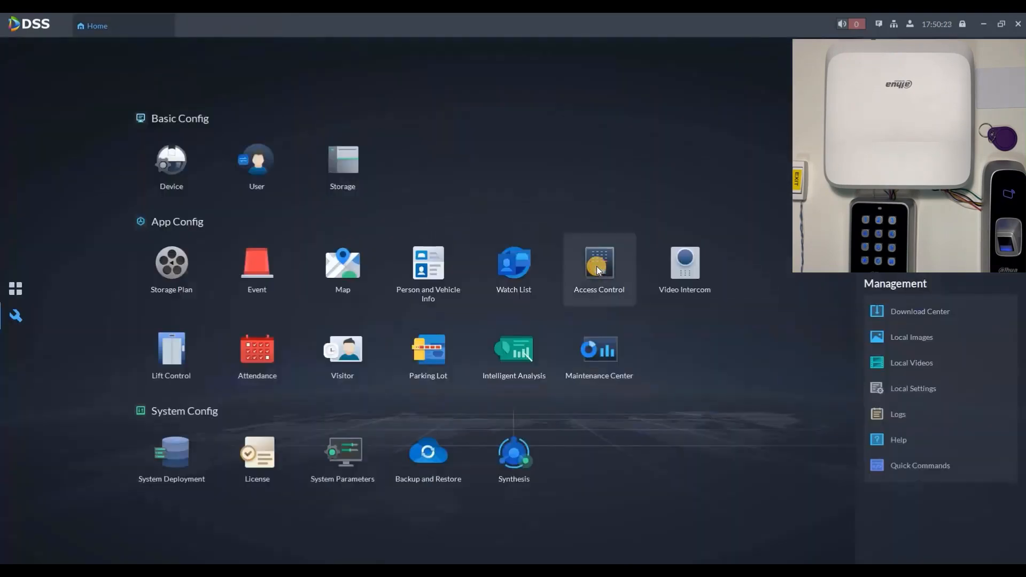
# Create Door Group 1 containing Door1 of controller 192.168.1.106.
pyautogui.click(598, 263)
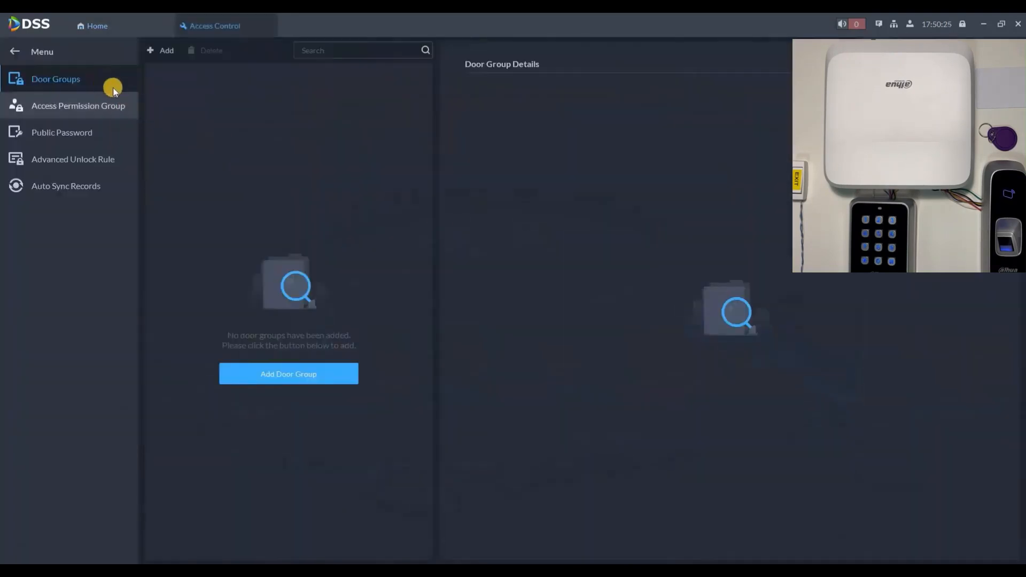
pyautogui.click(304, 378)
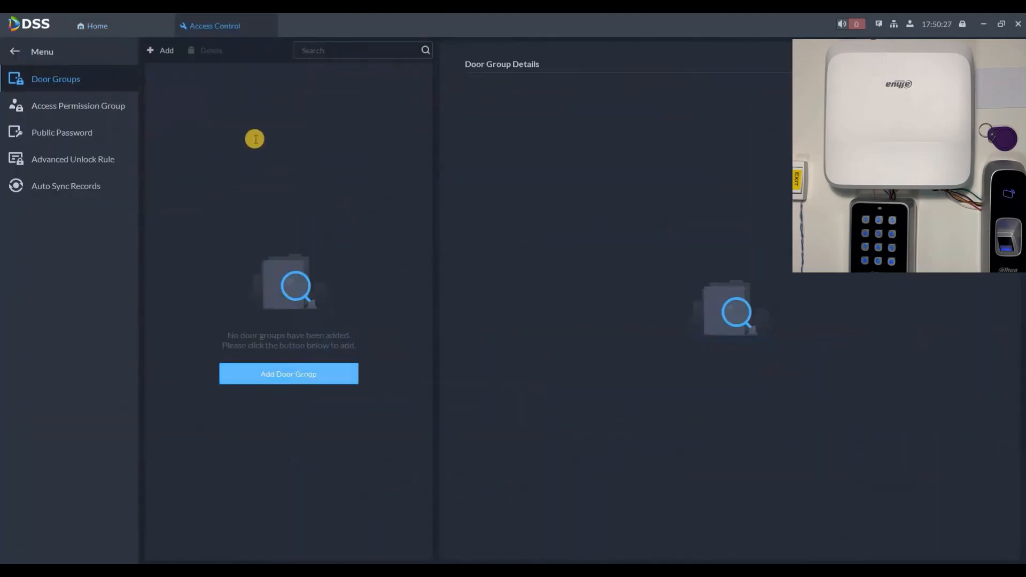
pyautogui.click(255, 139)
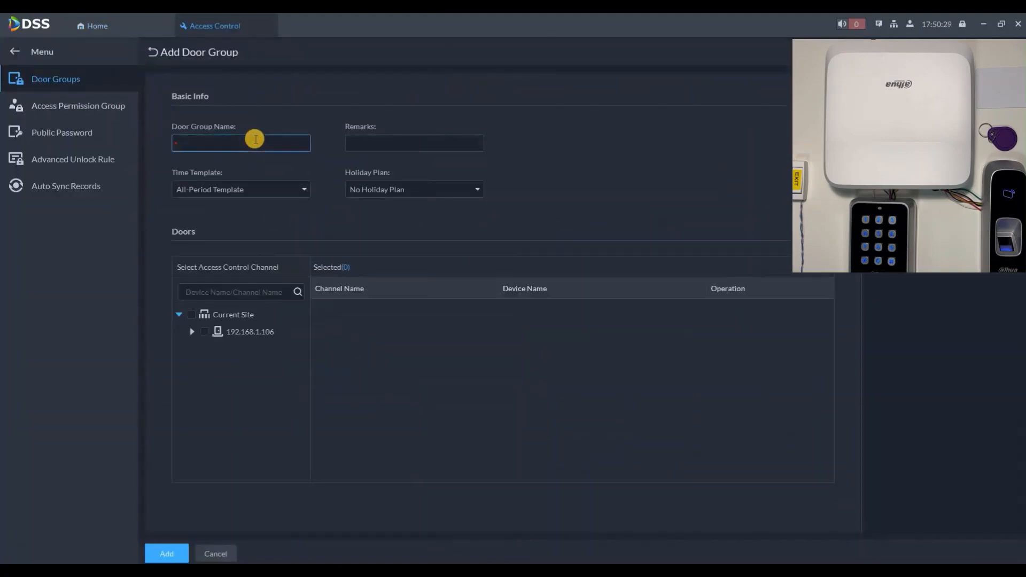
pyautogui.write('Door Group 1')
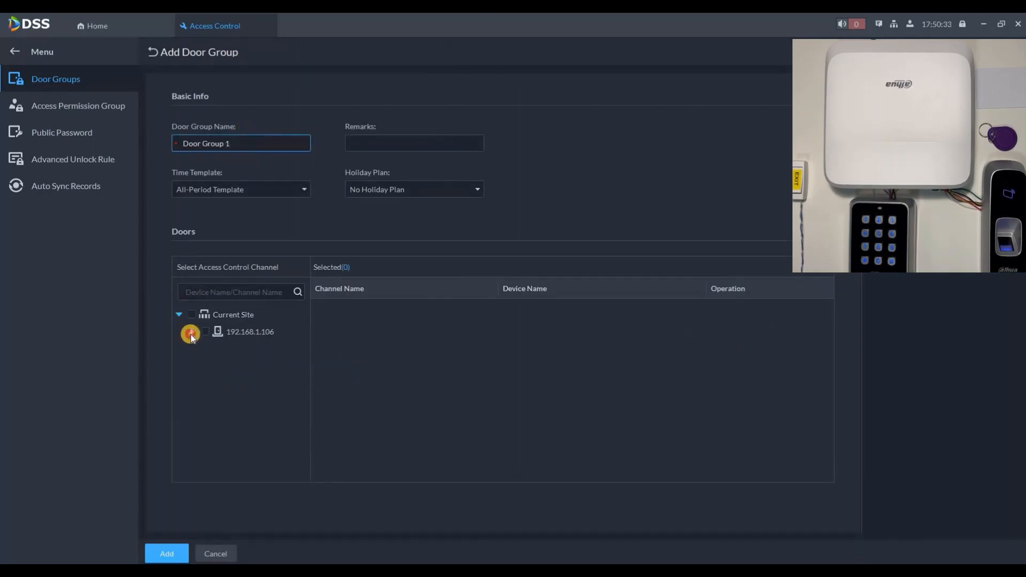
pyautogui.click(192, 332)
pyautogui.click(218, 348)
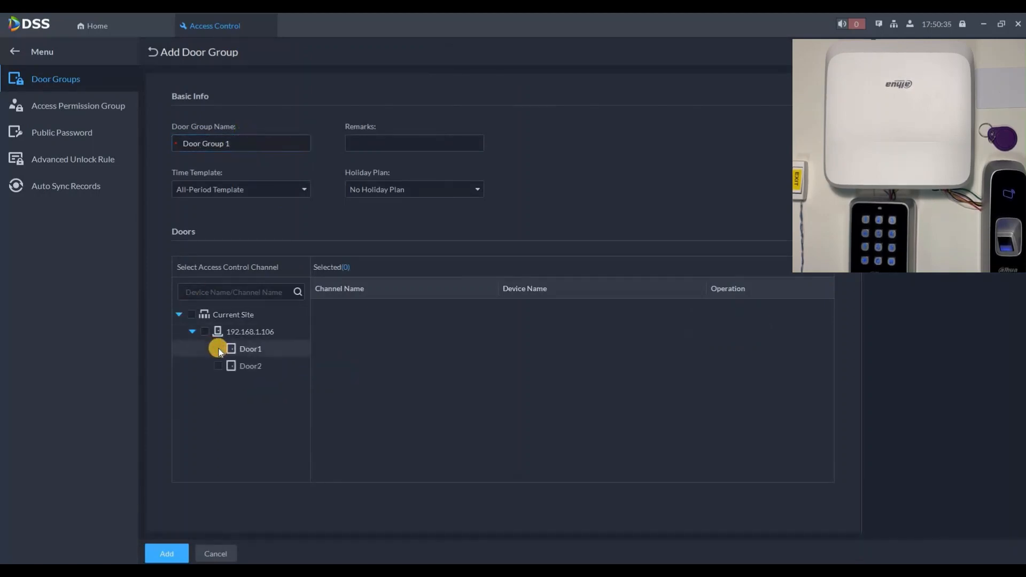
pyautogui.click(152, 52)
# Create Door Group 2 with remark 'test', covering Door1 and Door2.
pyautogui.click(155, 50)
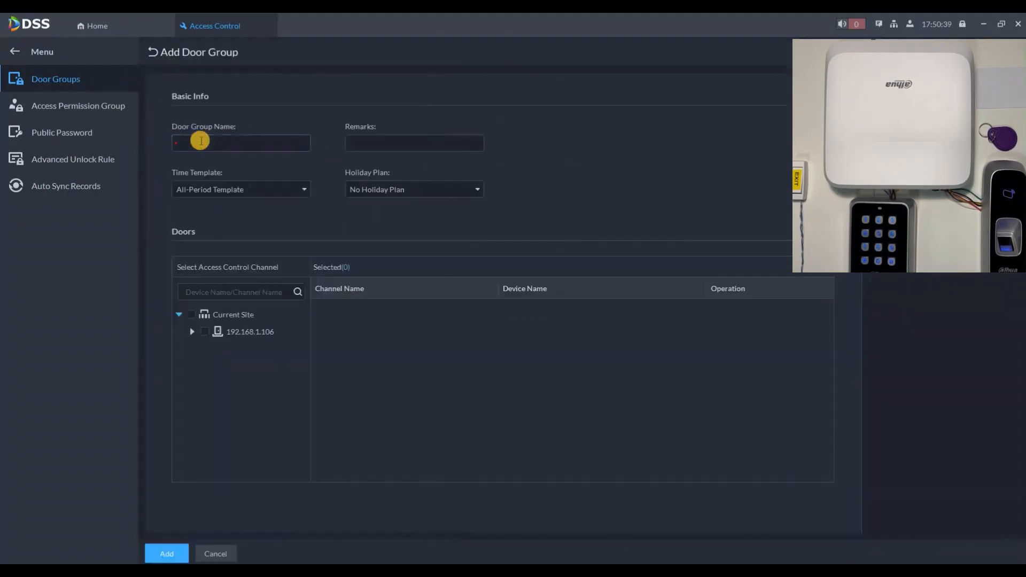
pyautogui.click(201, 140)
pyautogui.write('Door Group 2')
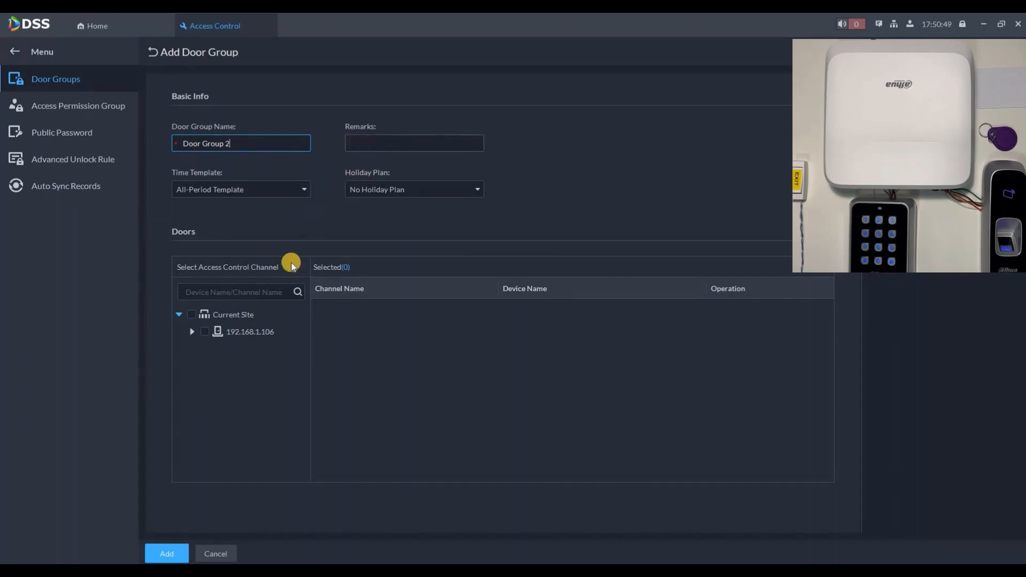
pyautogui.click(366, 145)
pyautogui.write('test')
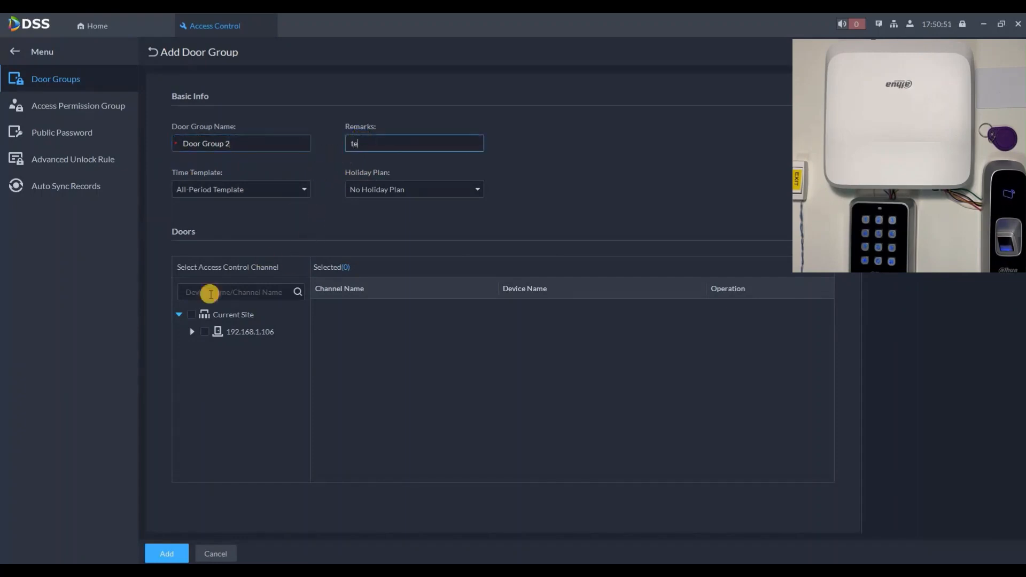
pyautogui.click(191, 316)
pyautogui.click(191, 315)
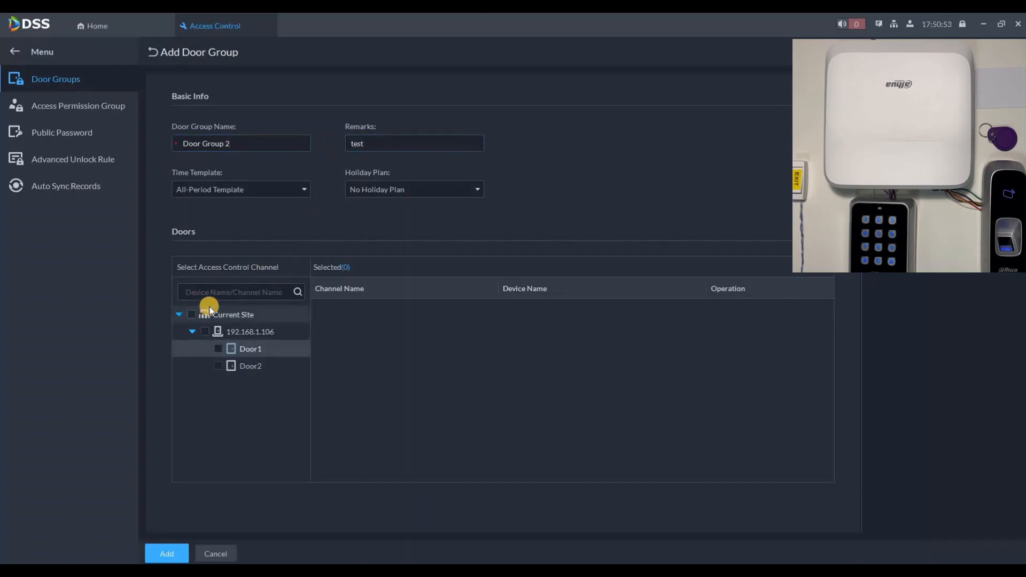
pyautogui.click(168, 553)
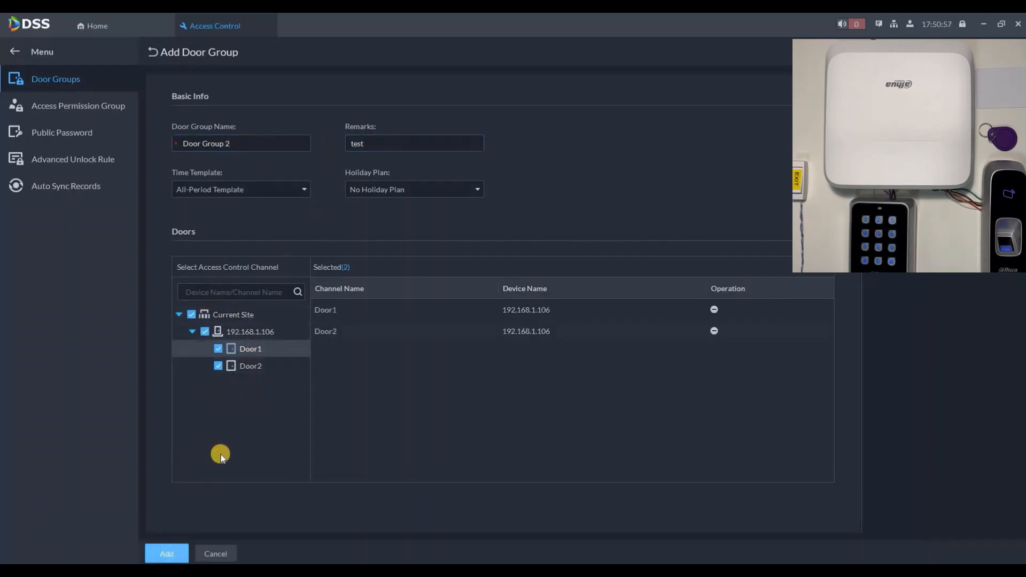
pyautogui.click(103, 108)
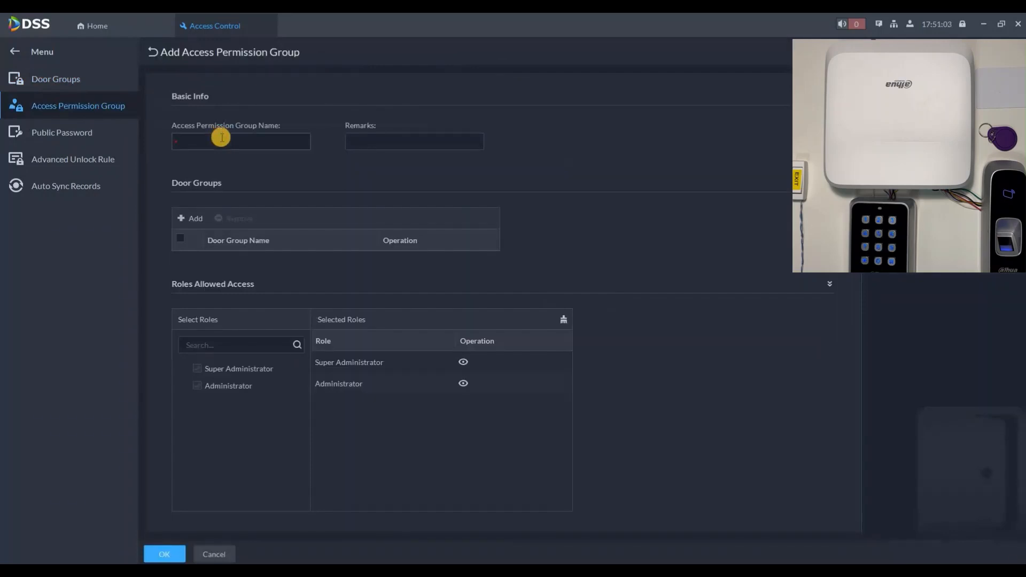
# Create permission group Access Group 1 assigned to Door Group 1.
pyautogui.click(221, 138)
pyautogui.write('Access Group 1')
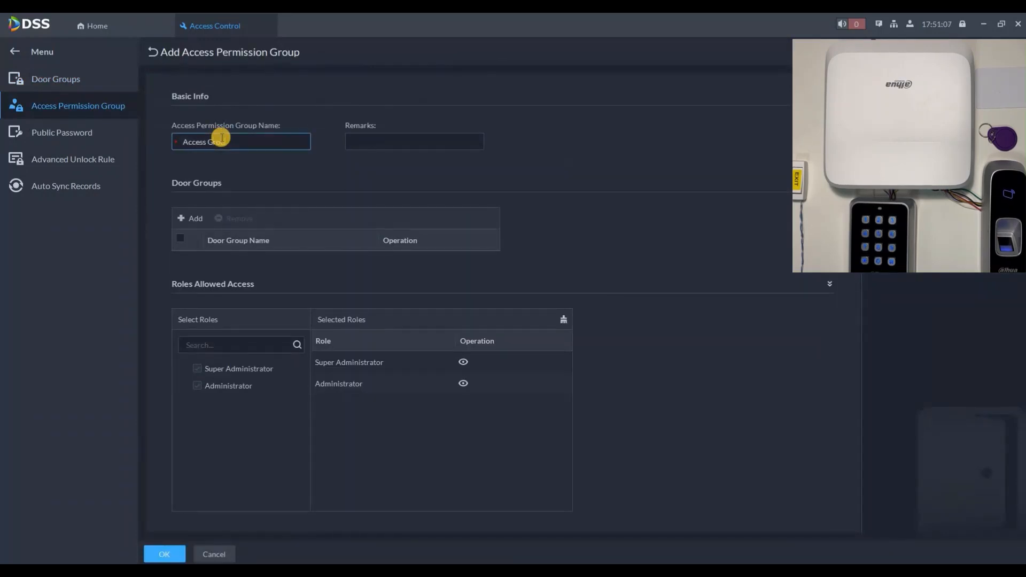
pyautogui.click(197, 219)
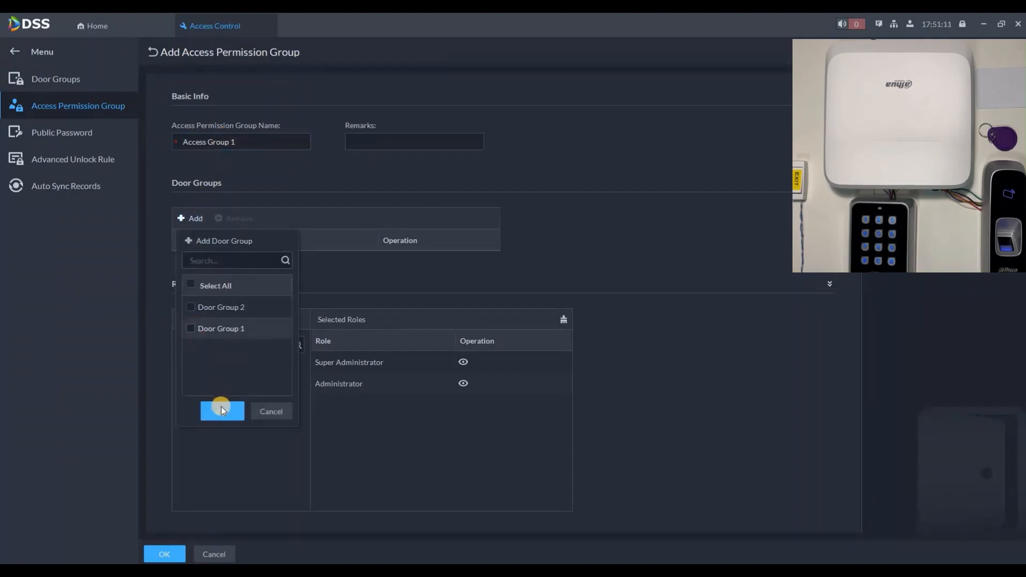
pyautogui.click(222, 409)
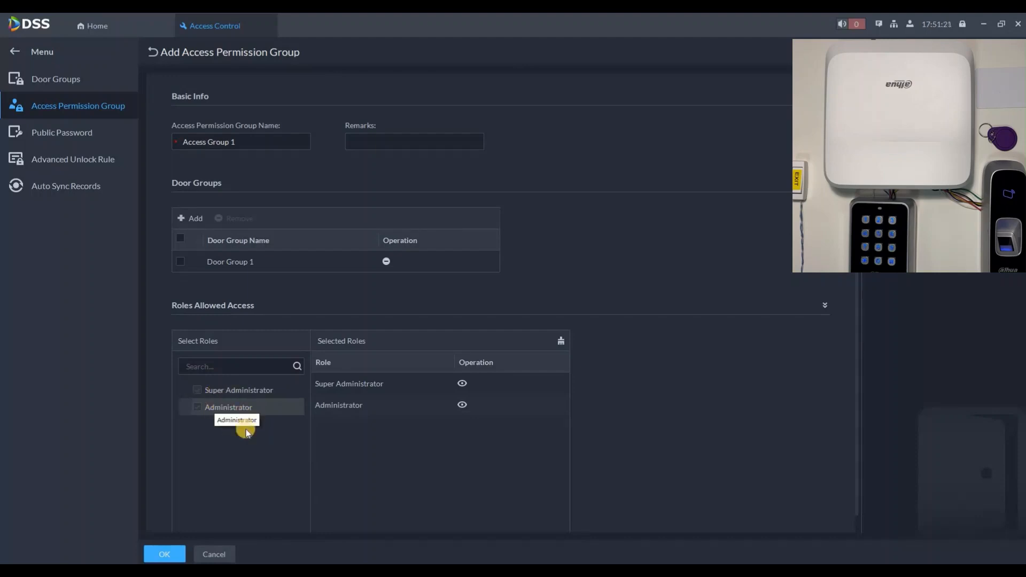
pyautogui.click(175, 554)
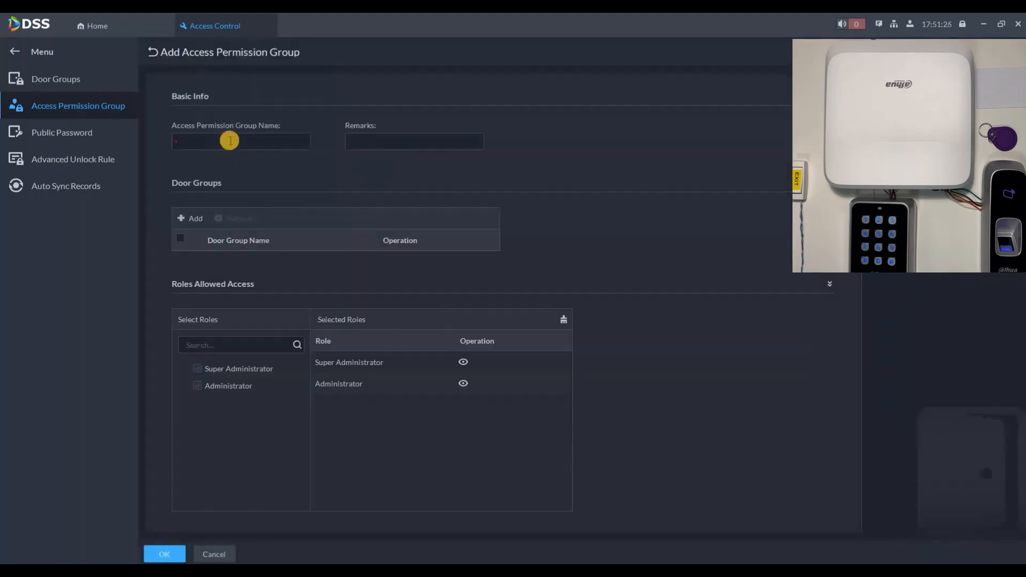
# Create permission group Access Group 2 assigned only to Door Group 2.
pyautogui.click(230, 141)
pyautogui.write('Access Group 2')
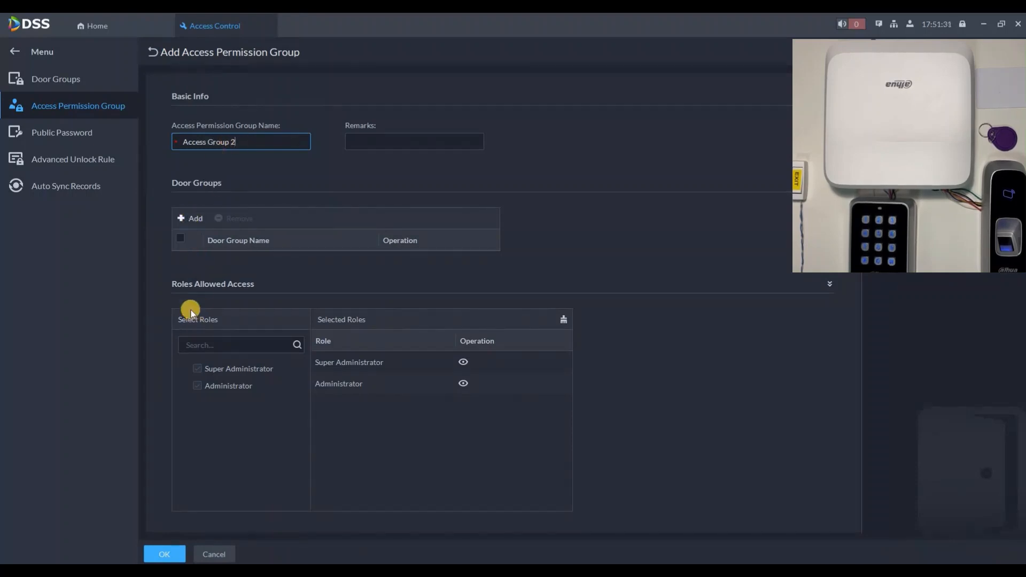
pyautogui.click(191, 218)
pyautogui.click(222, 410)
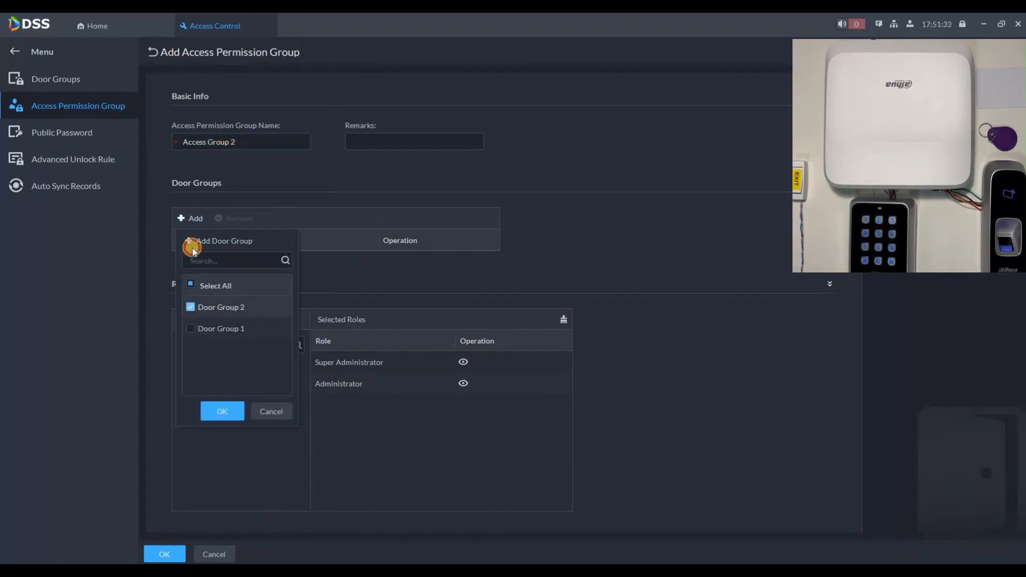
pyautogui.click(190, 218)
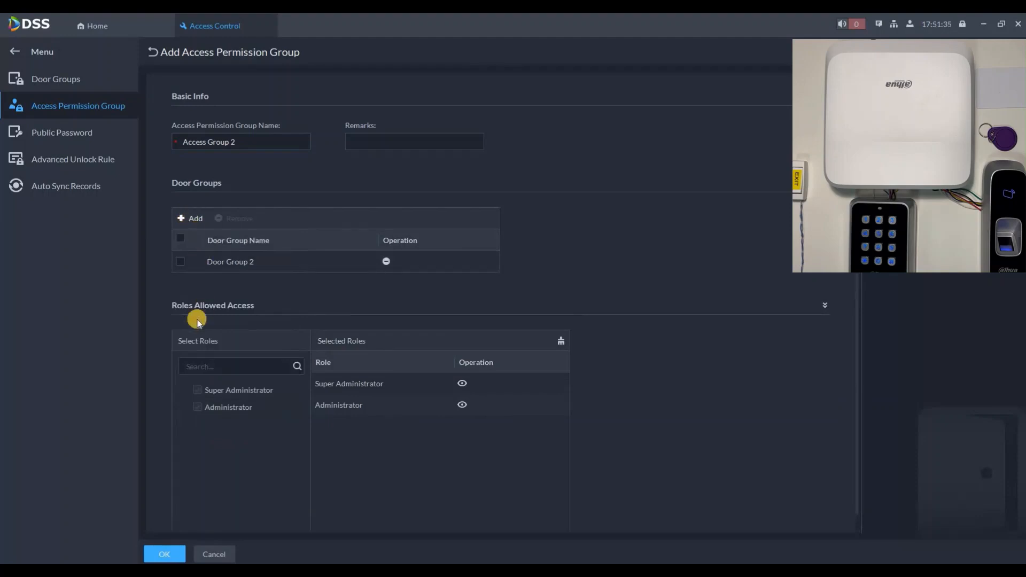
pyautogui.click(191, 328)
pyautogui.click(231, 412)
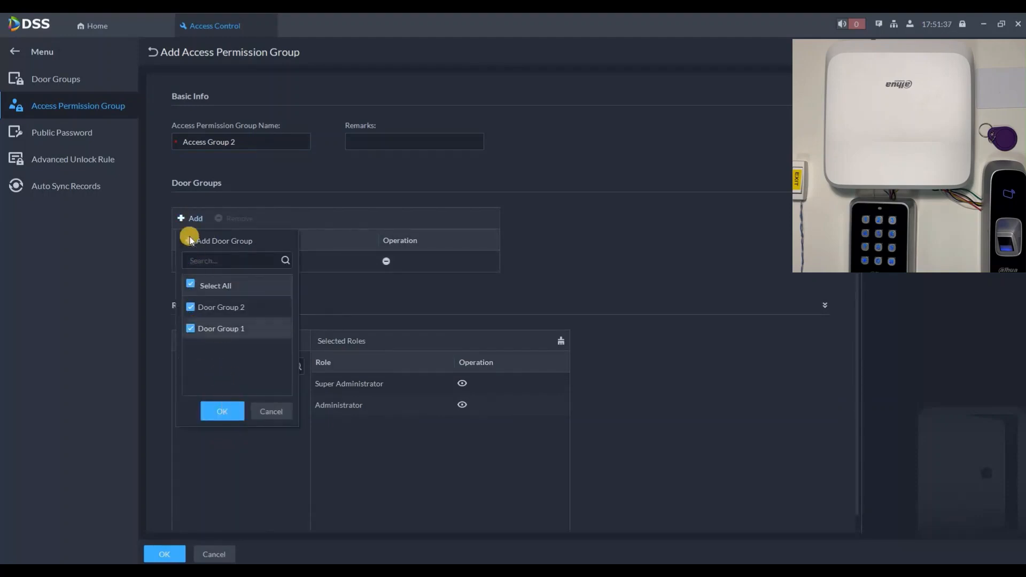
pyautogui.click(193, 330)
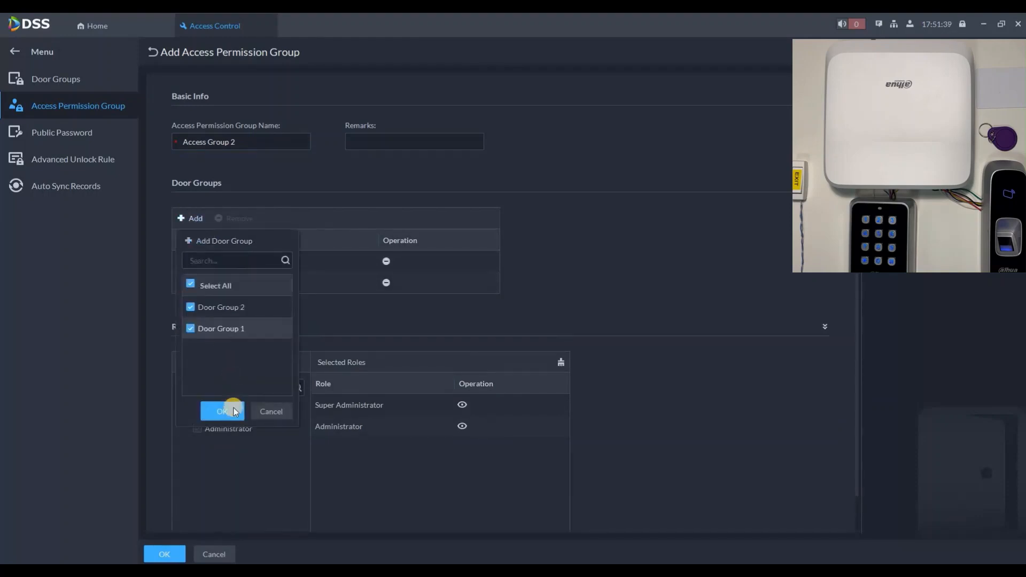
pyautogui.click(232, 409)
pyautogui.click(168, 551)
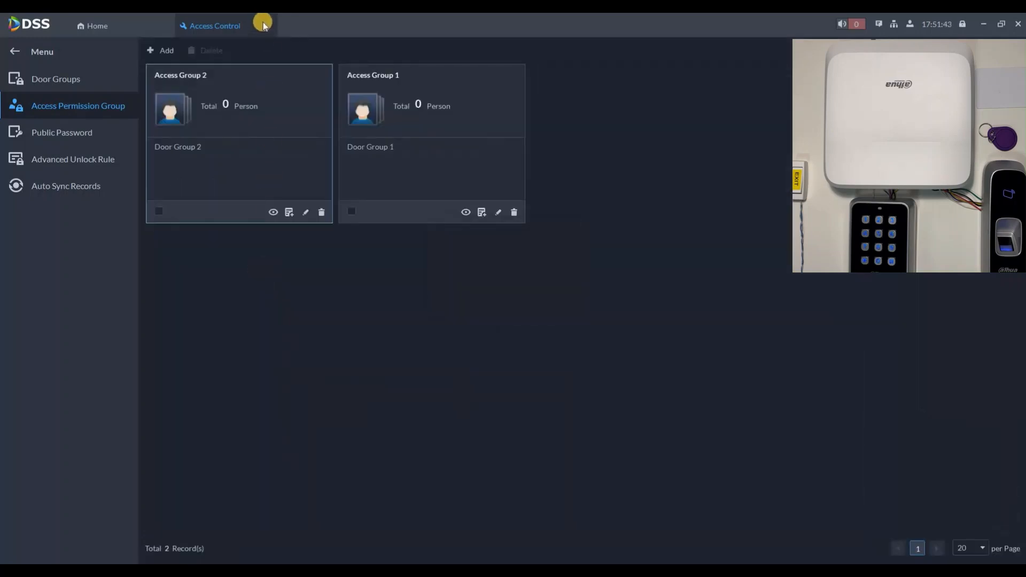
pyautogui.click(224, 98)
# Create an 'Employees' person group and start adding a person to it.
pyautogui.click(268, 24)
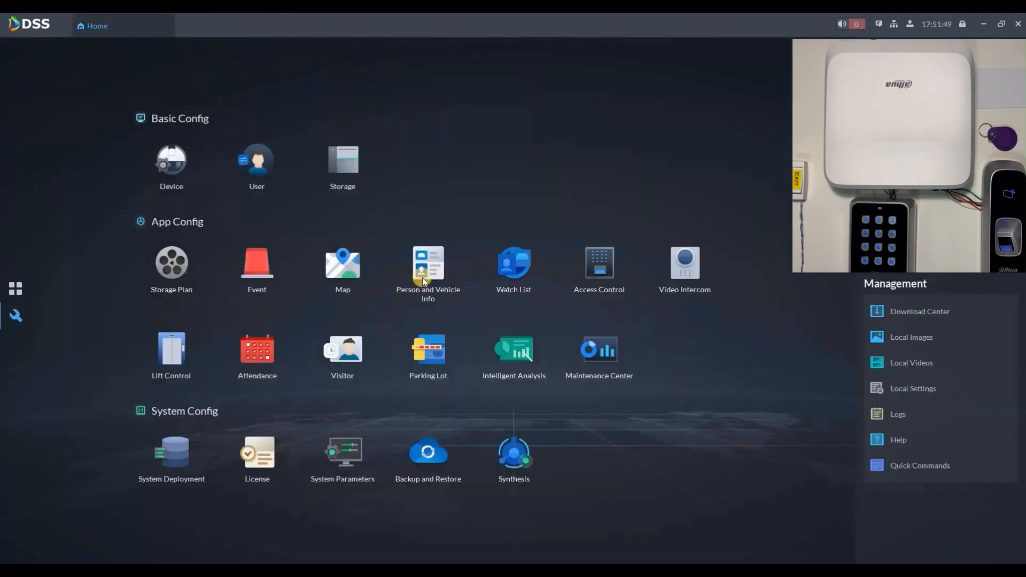
pyautogui.click(421, 256)
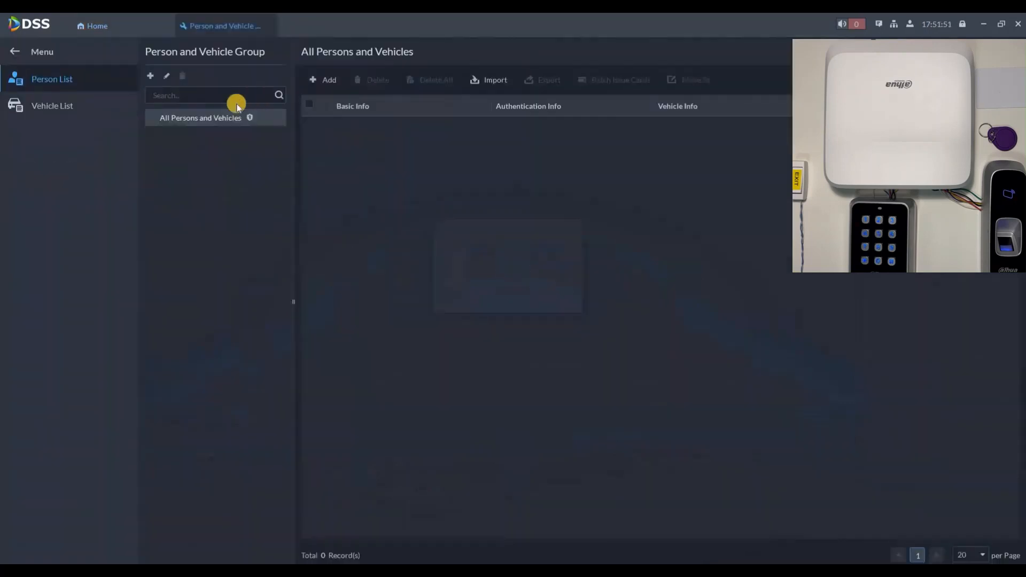
pyautogui.click(219, 168)
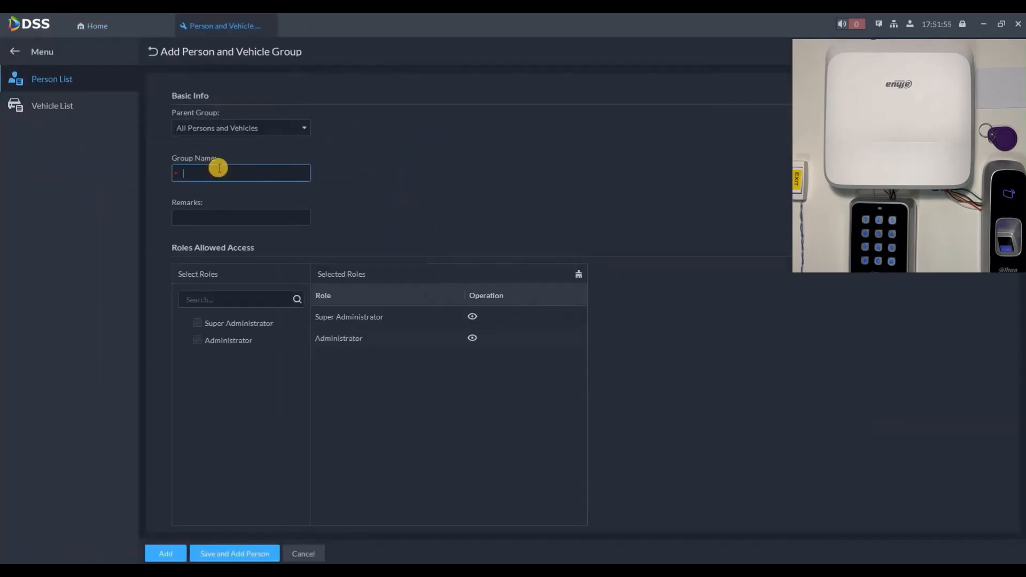
pyautogui.write('Employees')
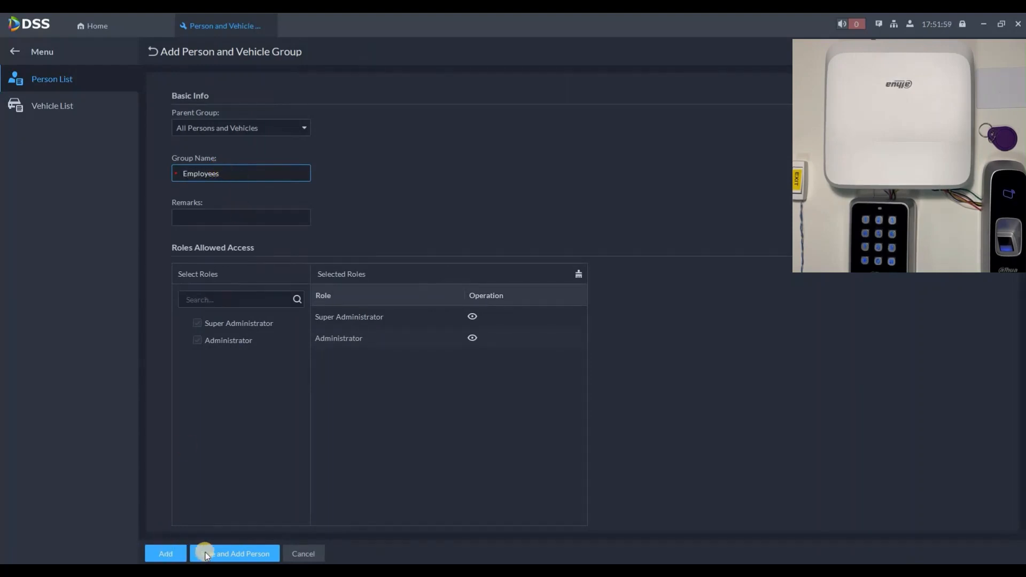
pyautogui.click(207, 553)
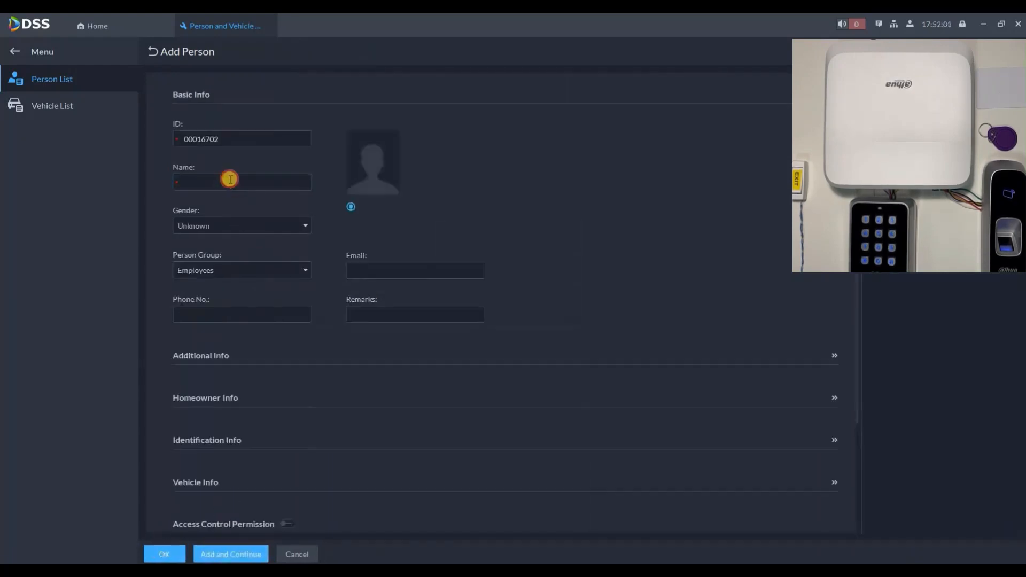
# Enter the person's name and set a face photo from Pictures > Faces.
pyautogui.click(230, 179)
pyautogui.write('David')
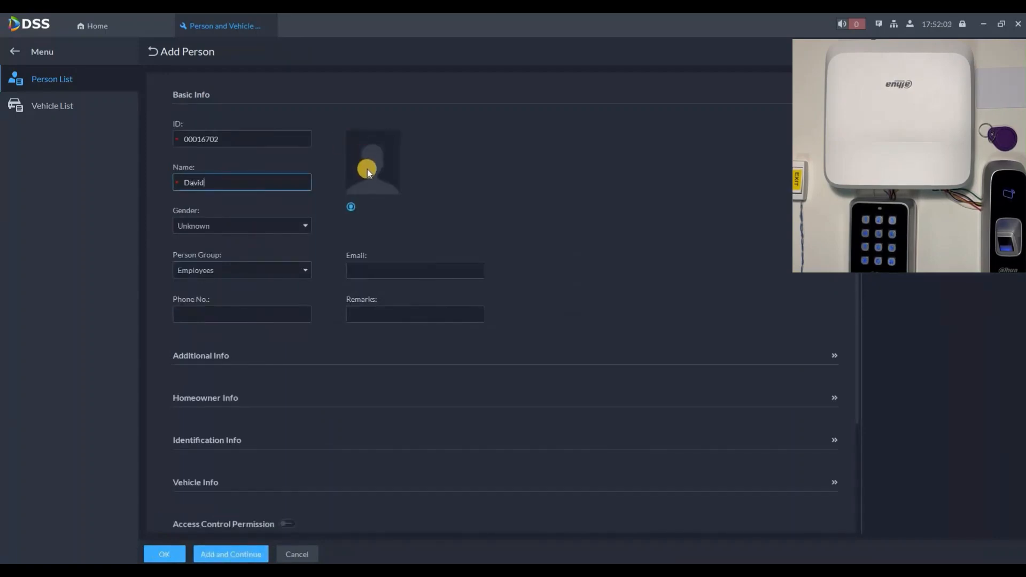
pyautogui.click(359, 182)
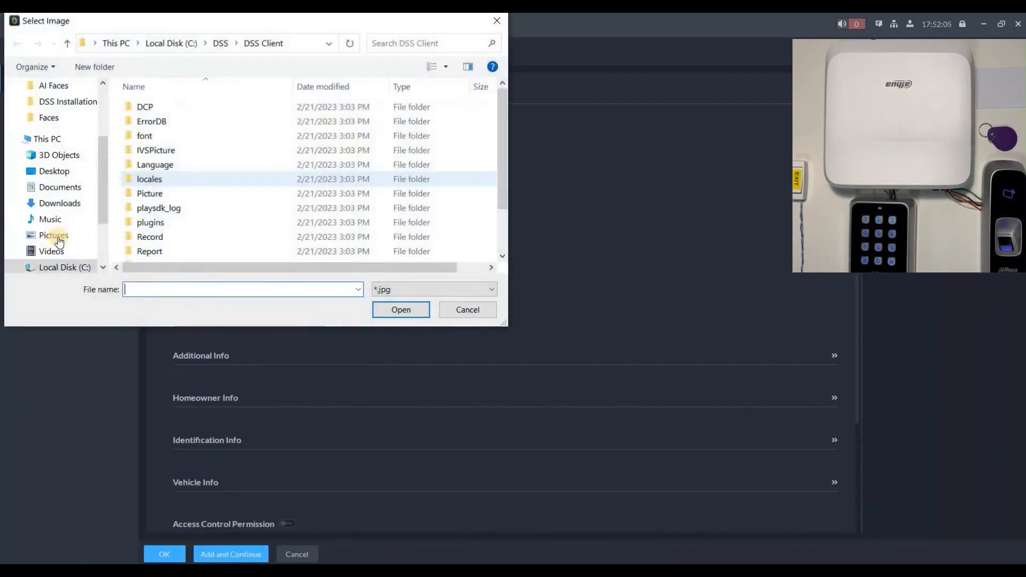
pyautogui.click(59, 238)
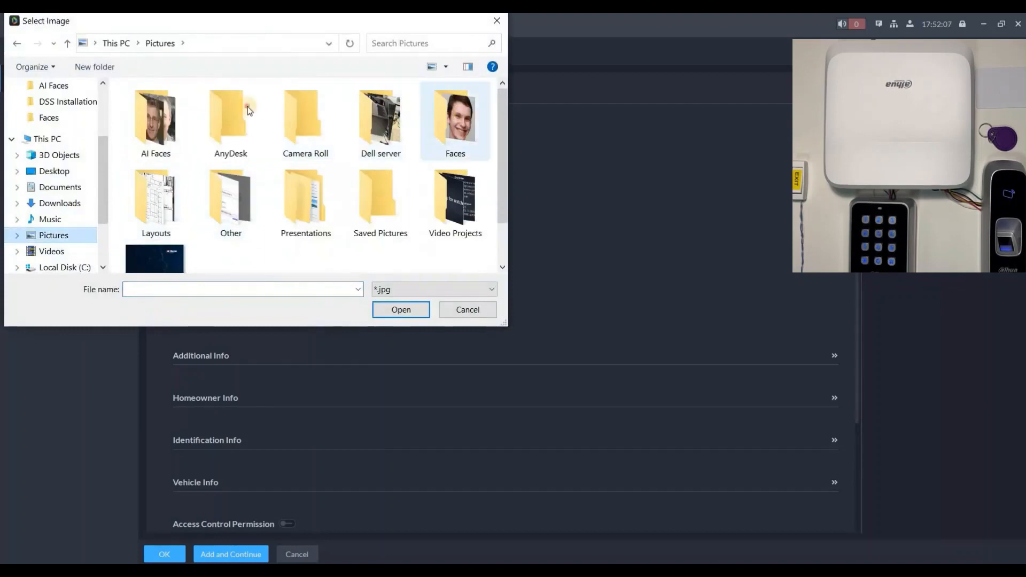
pyautogui.doubleClick(456, 120)
pyautogui.doubleClick(228, 134)
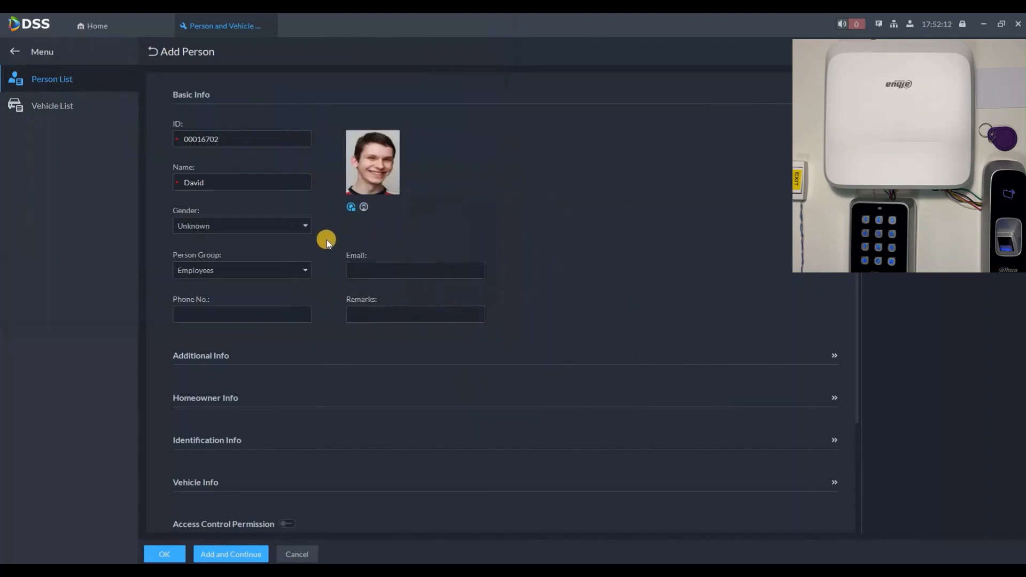
pyautogui.scroll(-3, 309, 252)
# Set the card reader source to Device, using Door1's Reader 1.
pyautogui.click(228, 300)
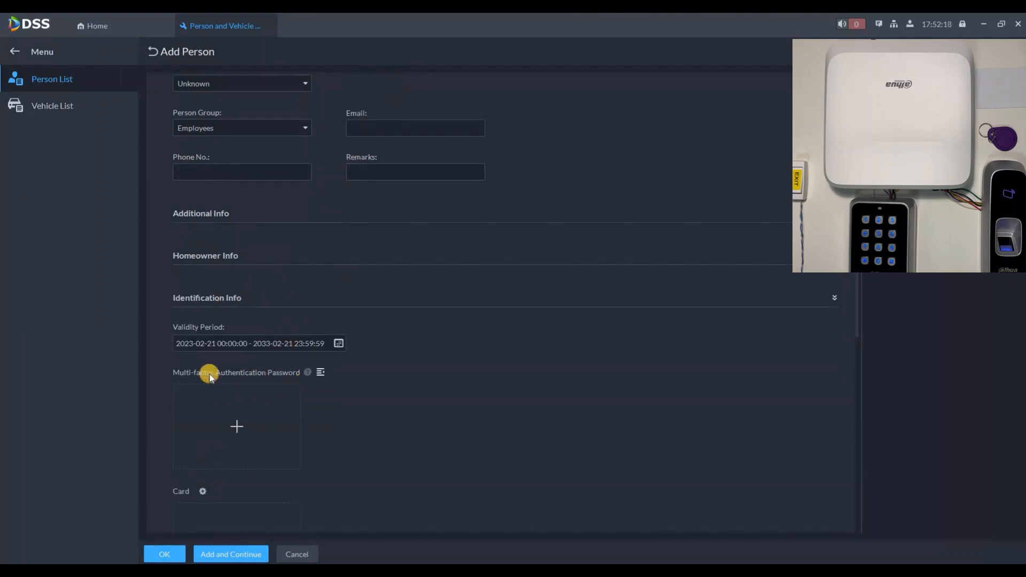
pyautogui.click(320, 373)
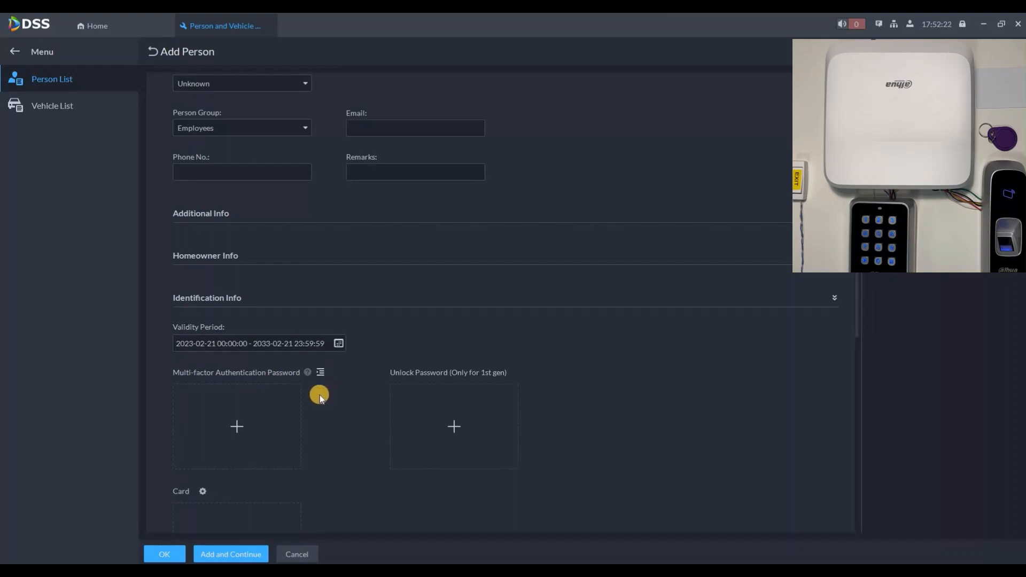
pyautogui.scroll(-3, 204, 330)
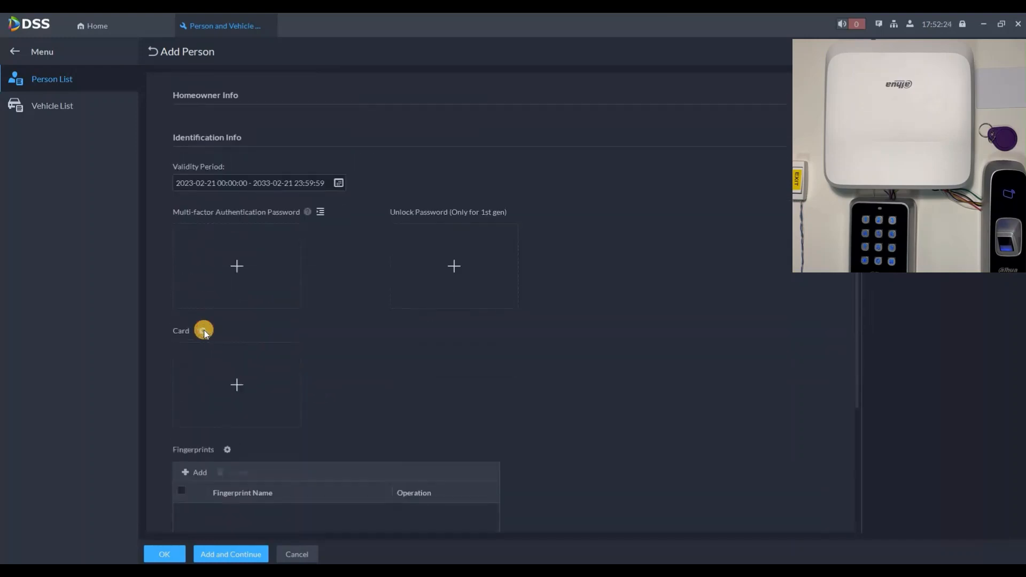
pyautogui.click(203, 330)
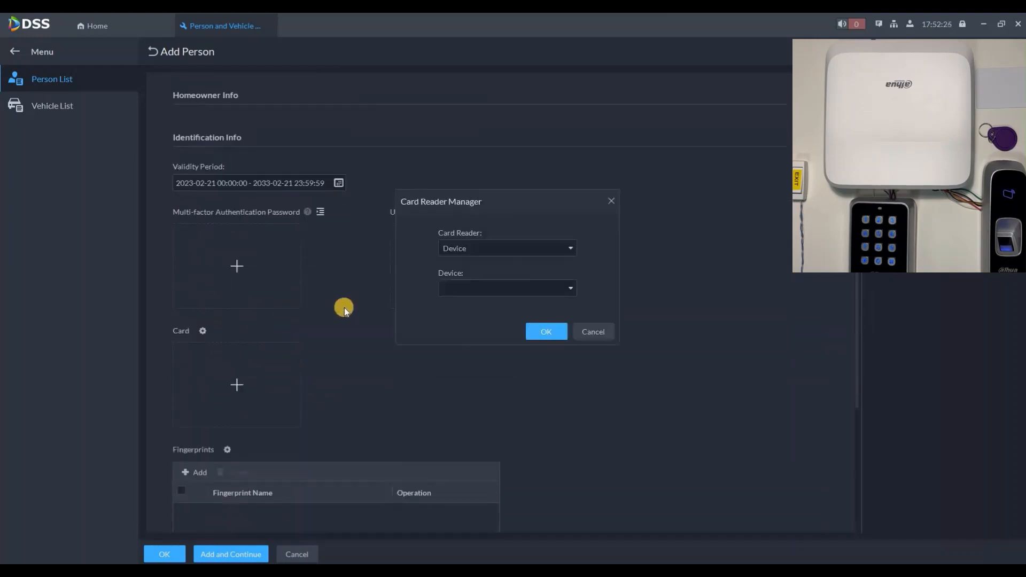
pyautogui.click(454, 253)
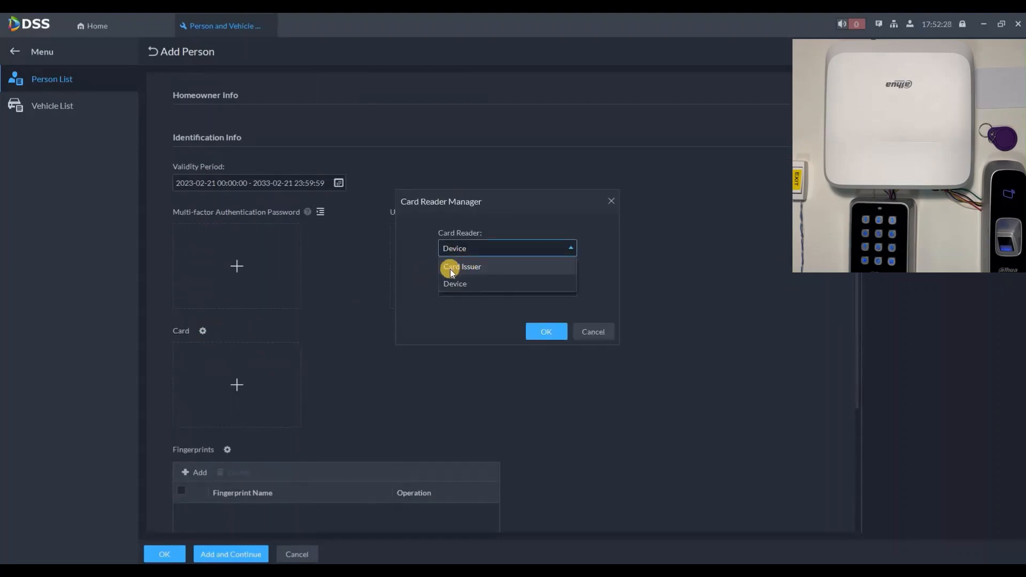
pyautogui.click(451, 267)
pyautogui.click(460, 267)
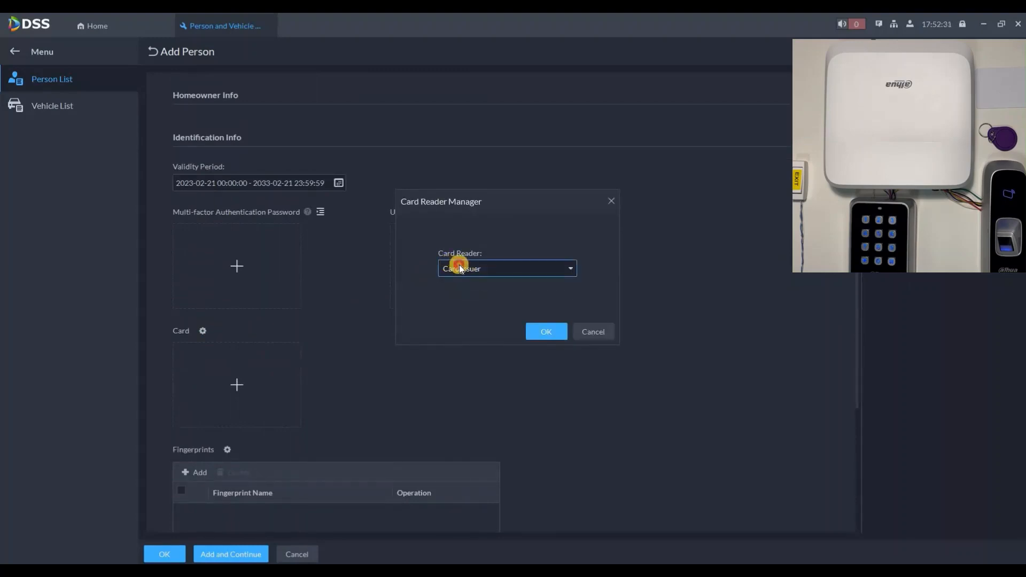
pyautogui.click(461, 293)
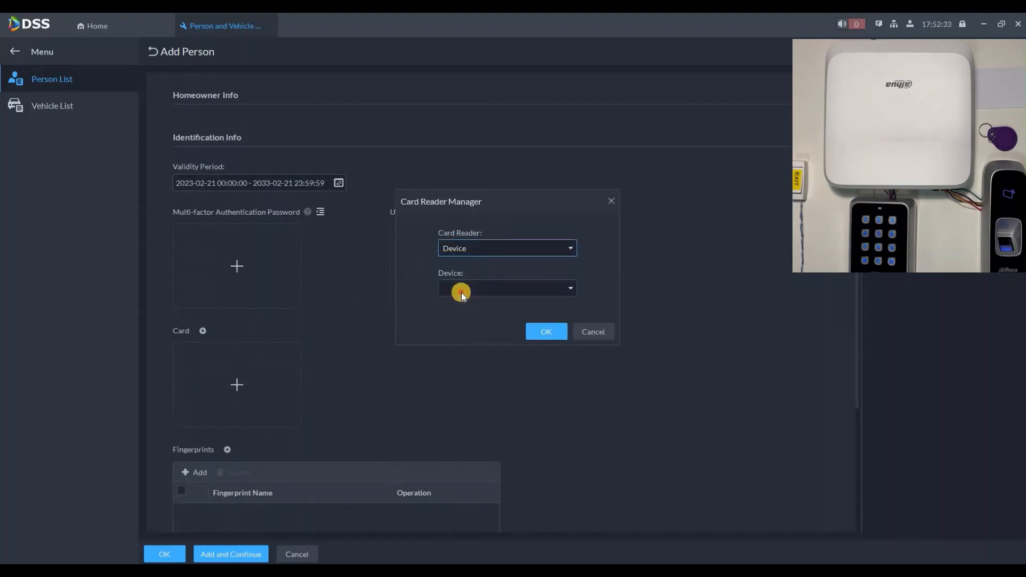
pyautogui.click(449, 294)
pyautogui.click(455, 309)
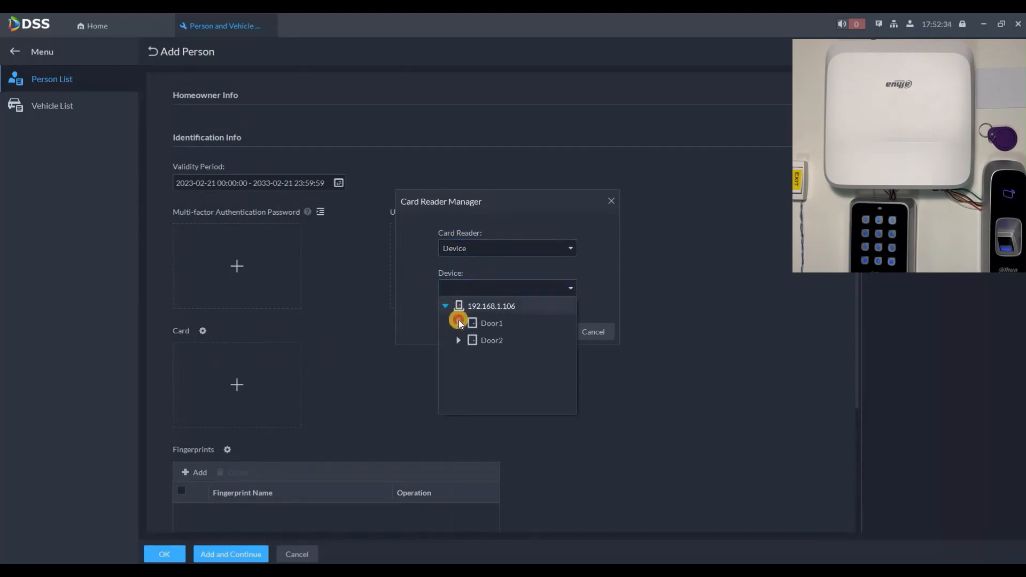
pyautogui.click(485, 339)
pyautogui.click(549, 330)
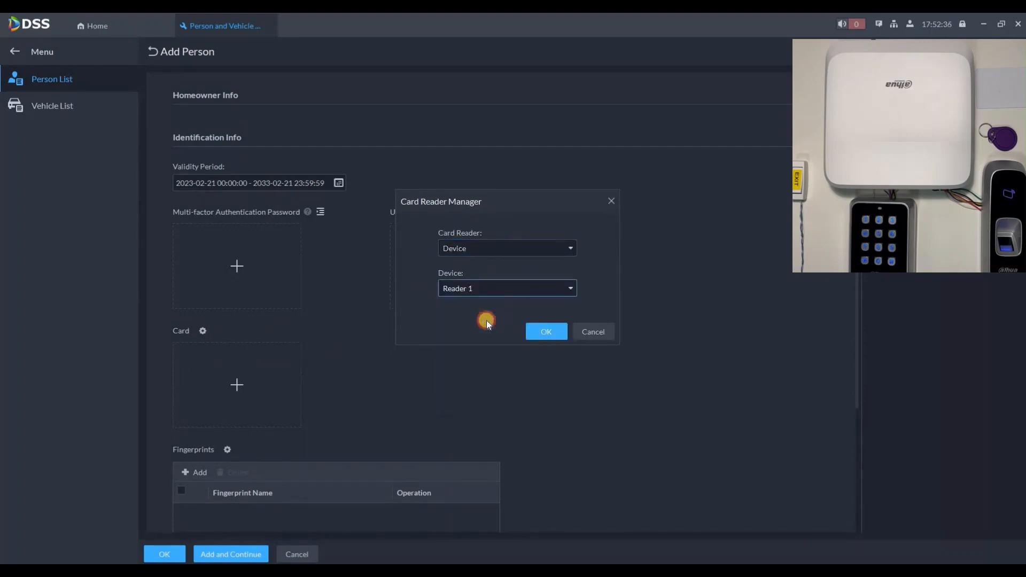
# Register a new card with the number swiped at the reader.
pyautogui.click(235, 382)
pyautogui.click(237, 381)
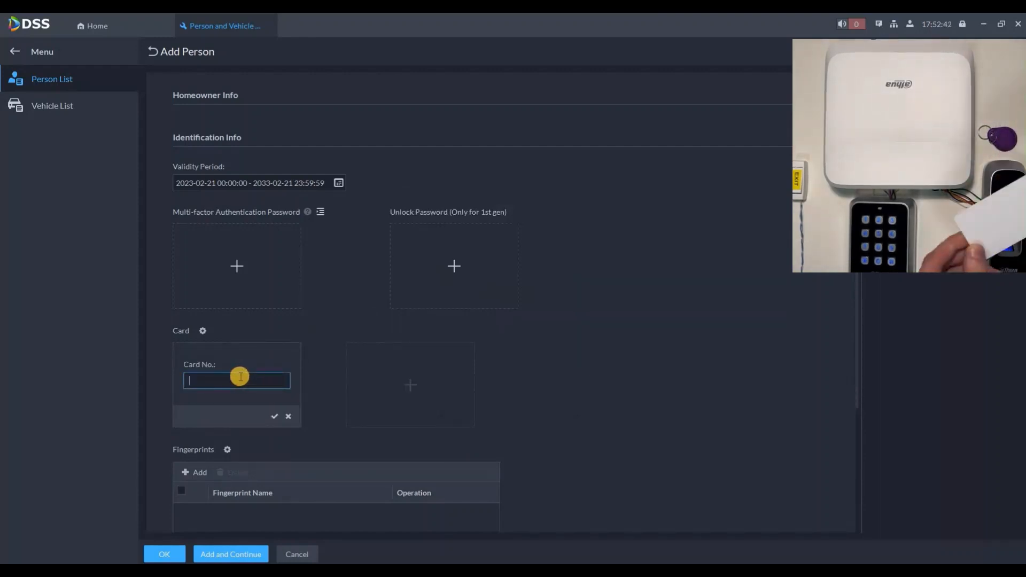
pyautogui.click(274, 416)
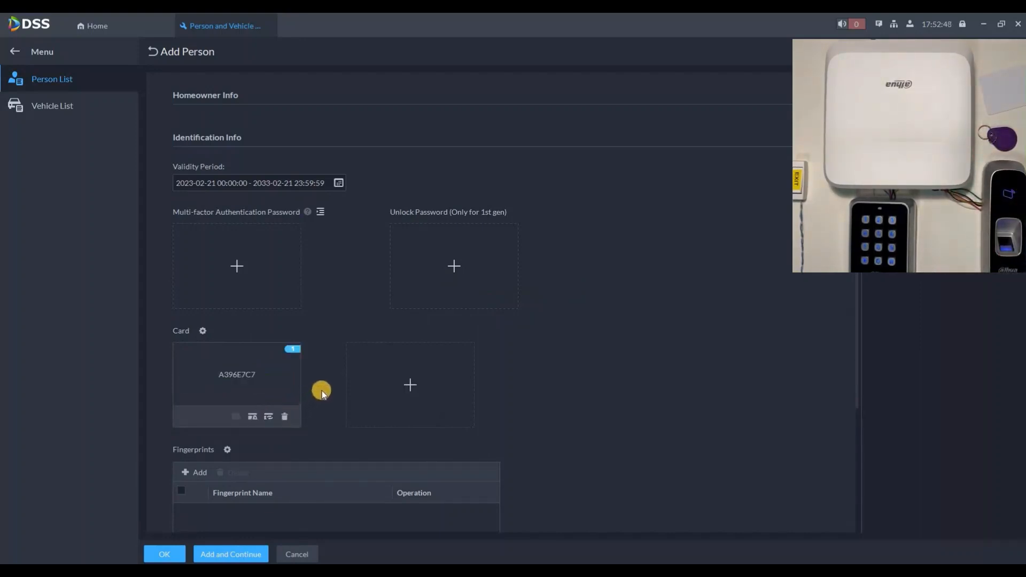
pyautogui.scroll(-2, 223, 328)
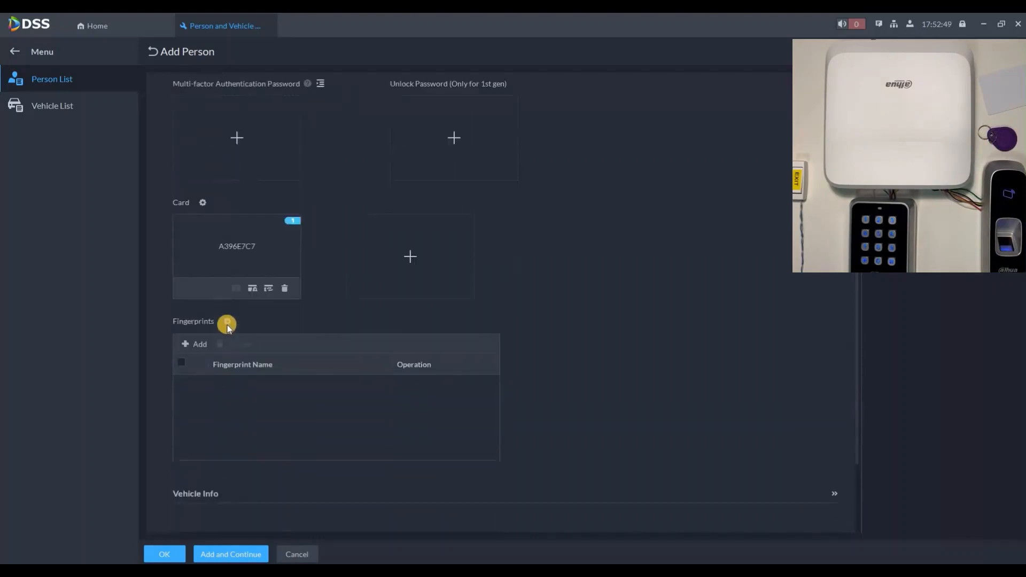
# Use Door1's Reader 1 as fingerprint scanner and enroll Fingerprint 1.
pyautogui.click(473, 252)
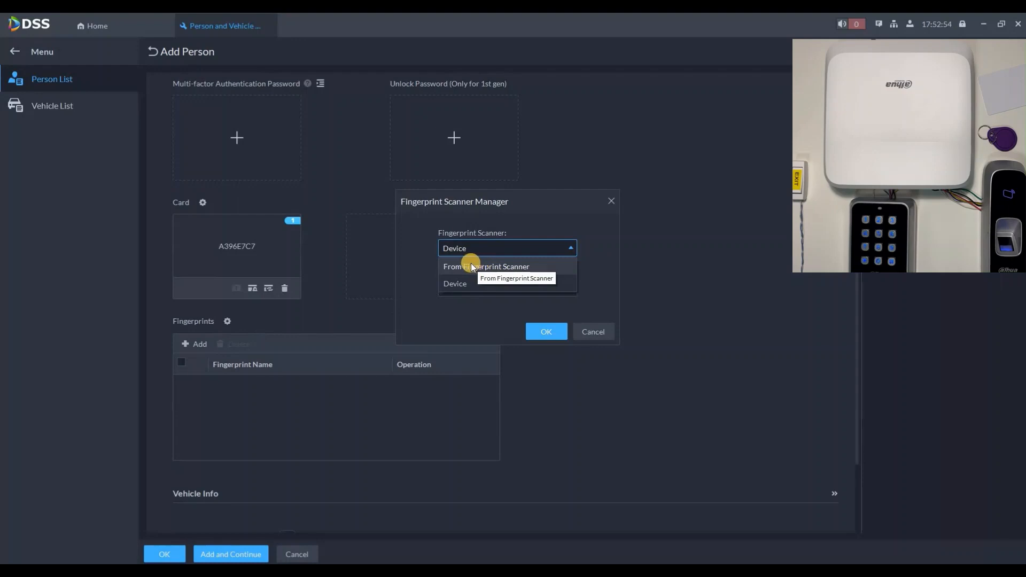
pyautogui.click(461, 281)
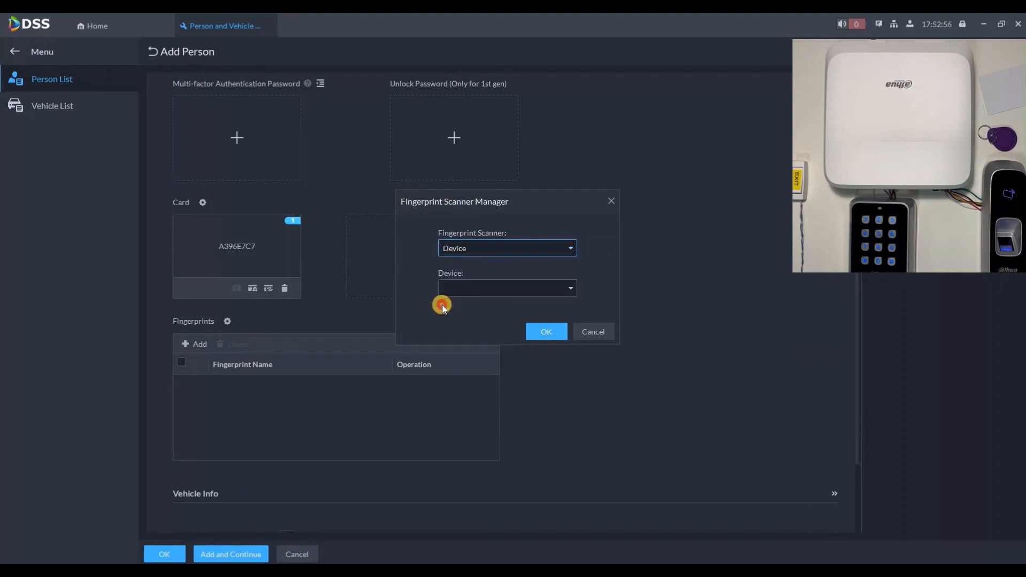
pyautogui.click(452, 288)
pyautogui.click(445, 306)
pyautogui.click(458, 323)
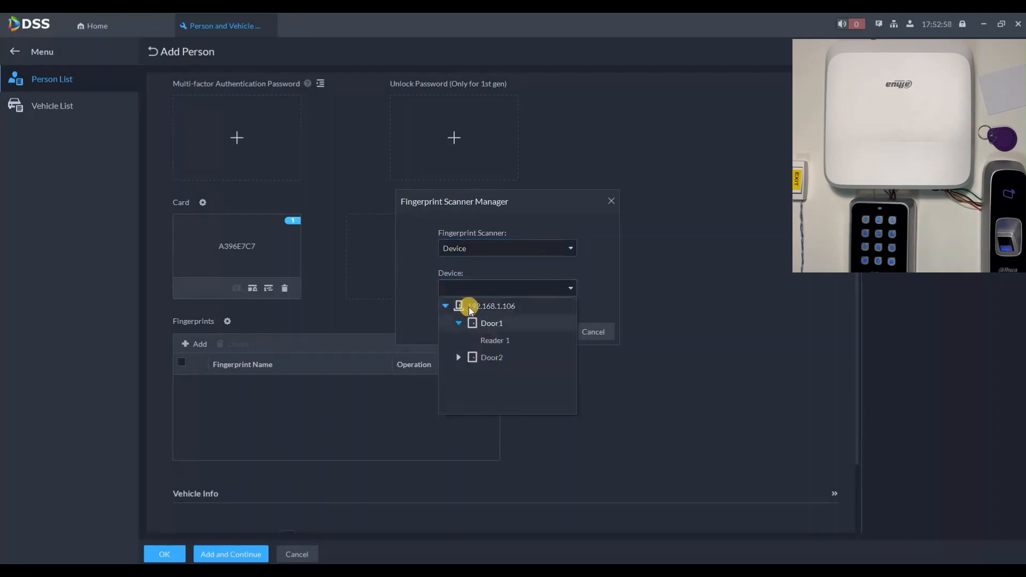
pyautogui.click(540, 338)
pyautogui.click(194, 344)
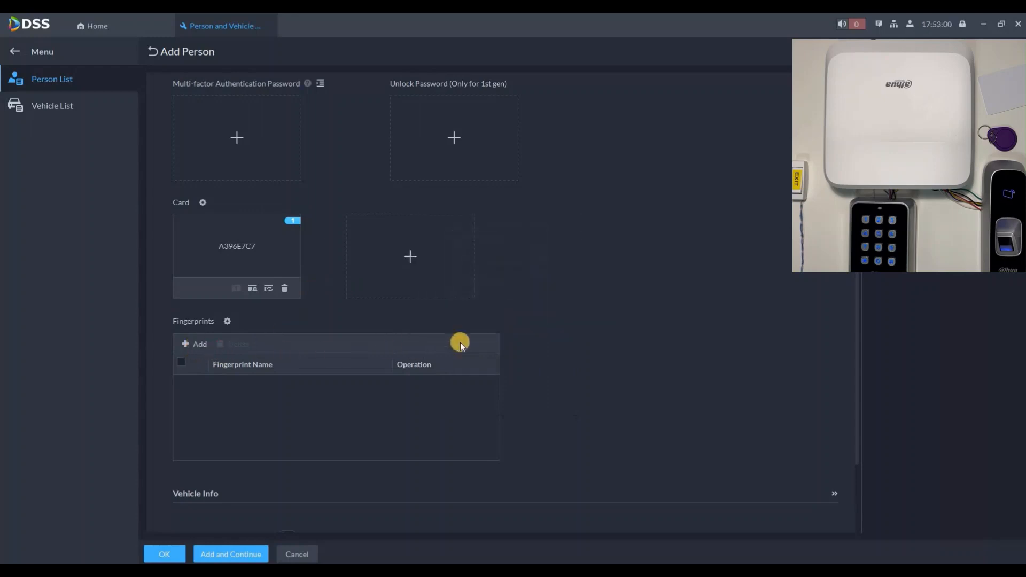
pyautogui.click(497, 315)
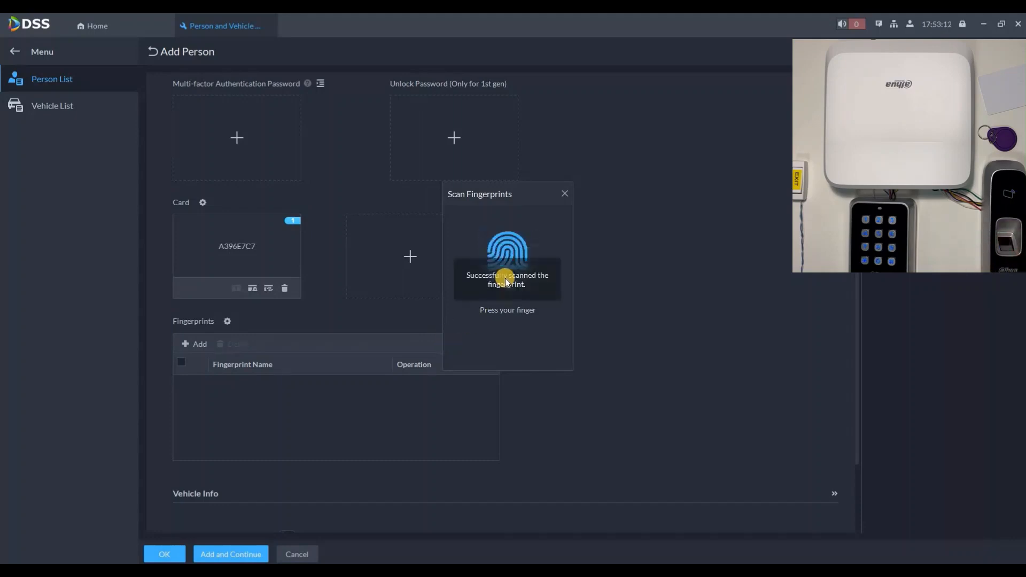
pyautogui.scroll(-3, 578, 273)
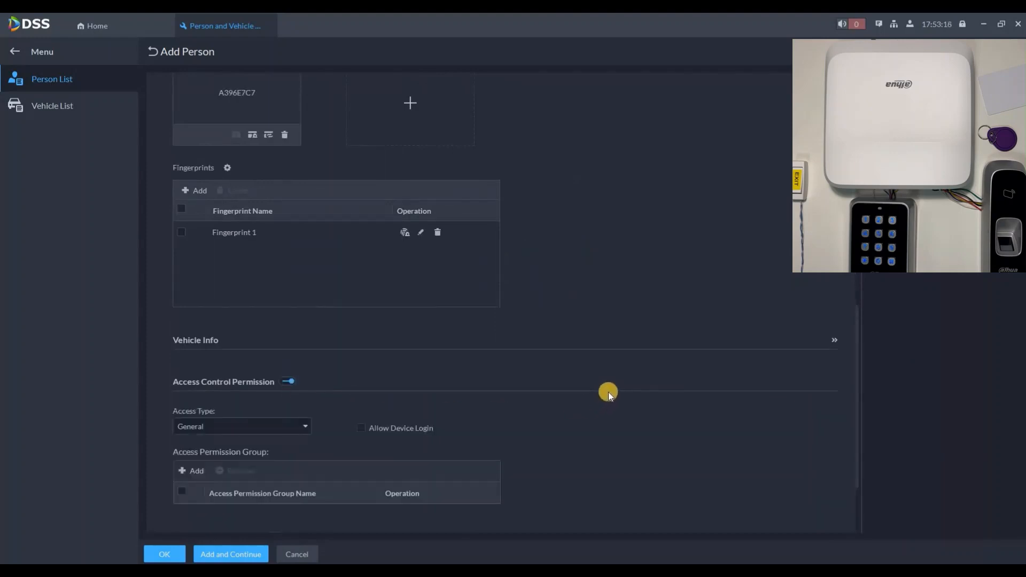
# Give the person General access with Access Group 1, then save and continue.
pyautogui.scroll(-2, 609, 391)
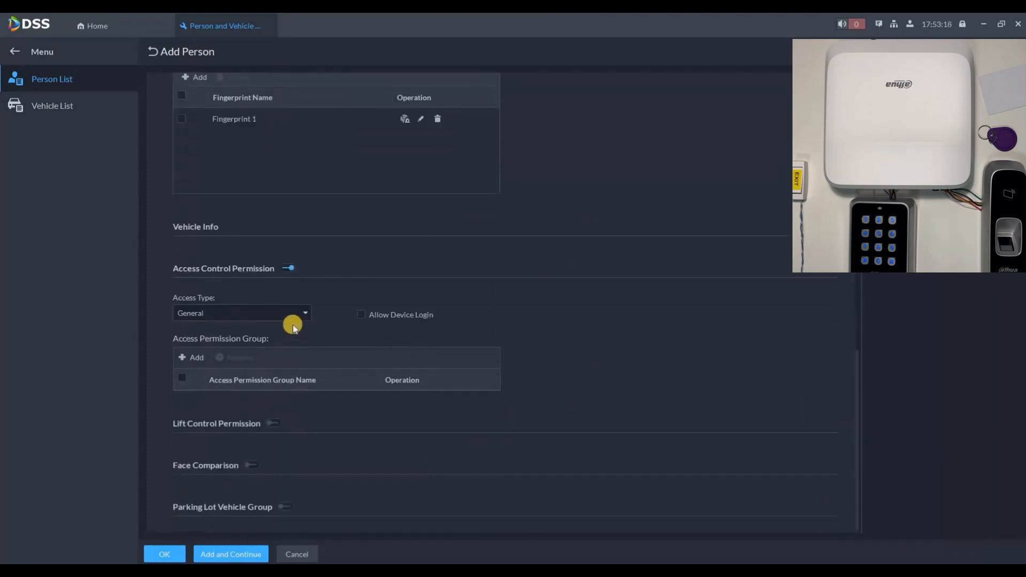
pyautogui.click(222, 316)
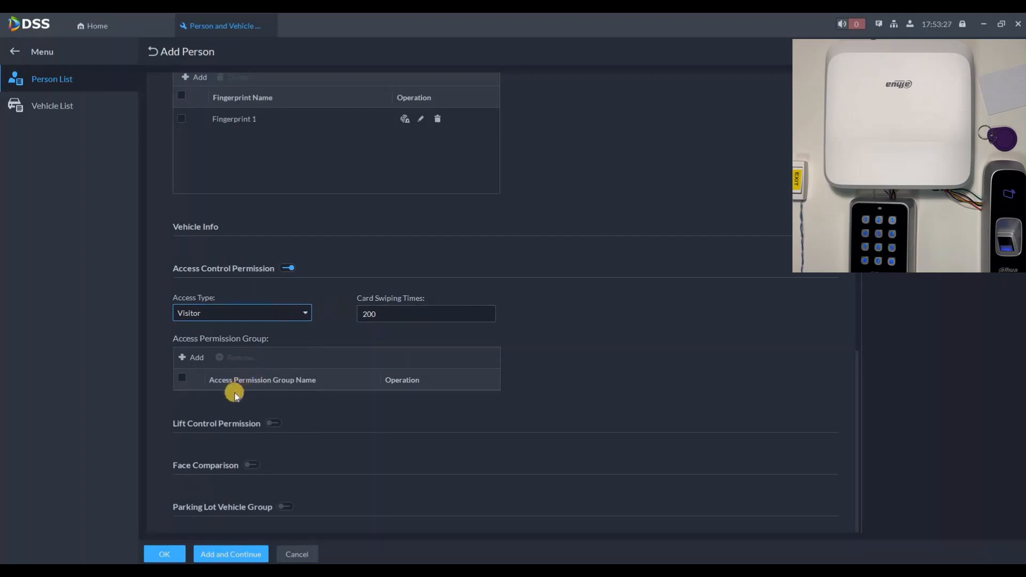
pyautogui.click(230, 314)
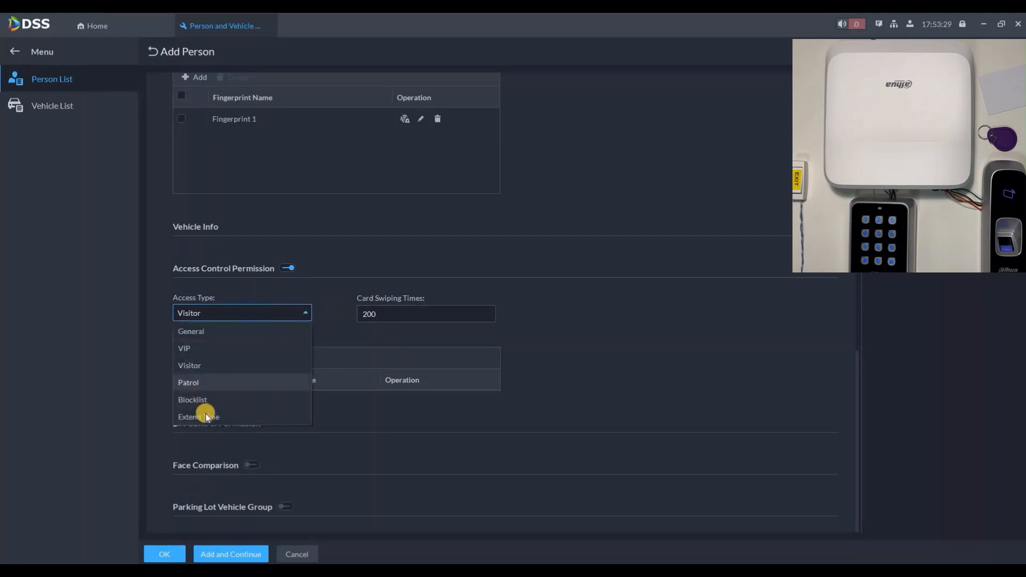
pyautogui.click(207, 416)
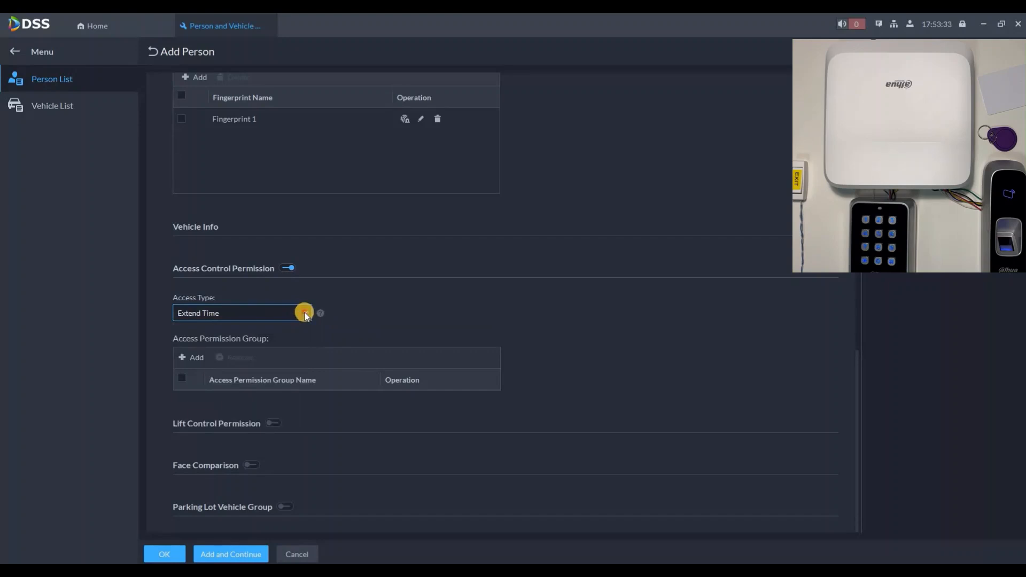
pyautogui.click(251, 318)
pyautogui.click(190, 331)
pyautogui.click(206, 367)
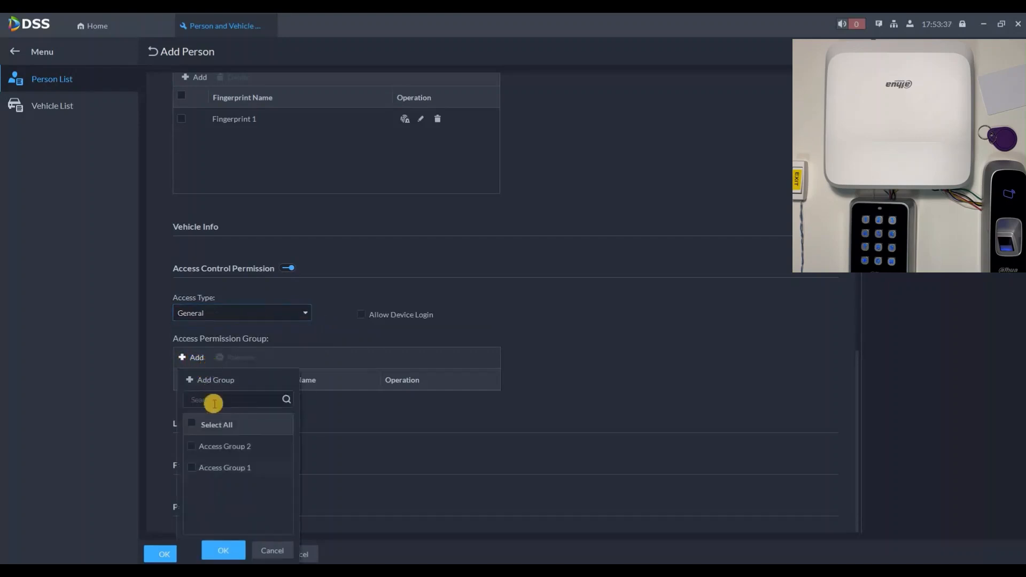
pyautogui.click(205, 479)
pyautogui.click(224, 551)
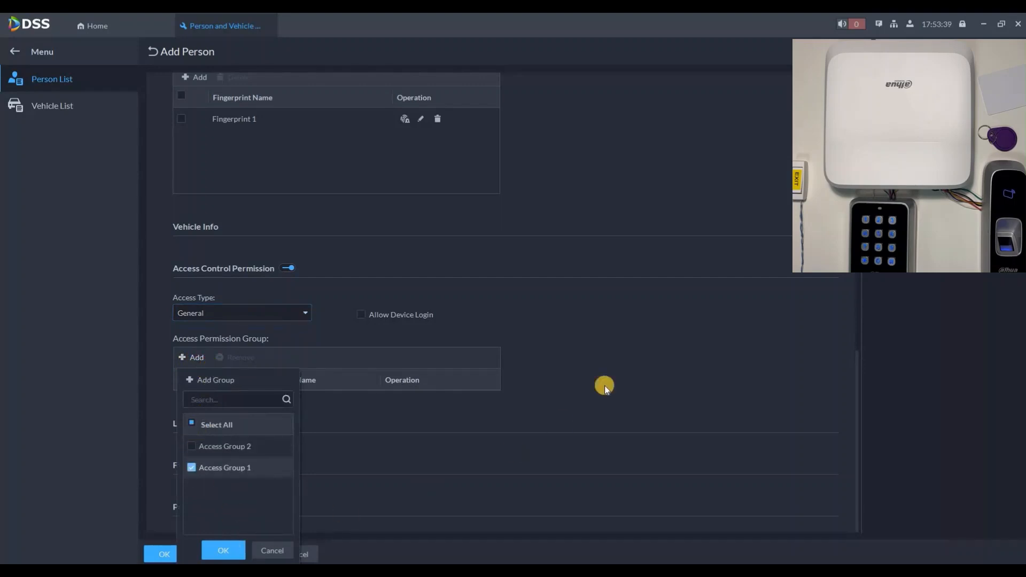
pyautogui.scroll(-1, 458, 483)
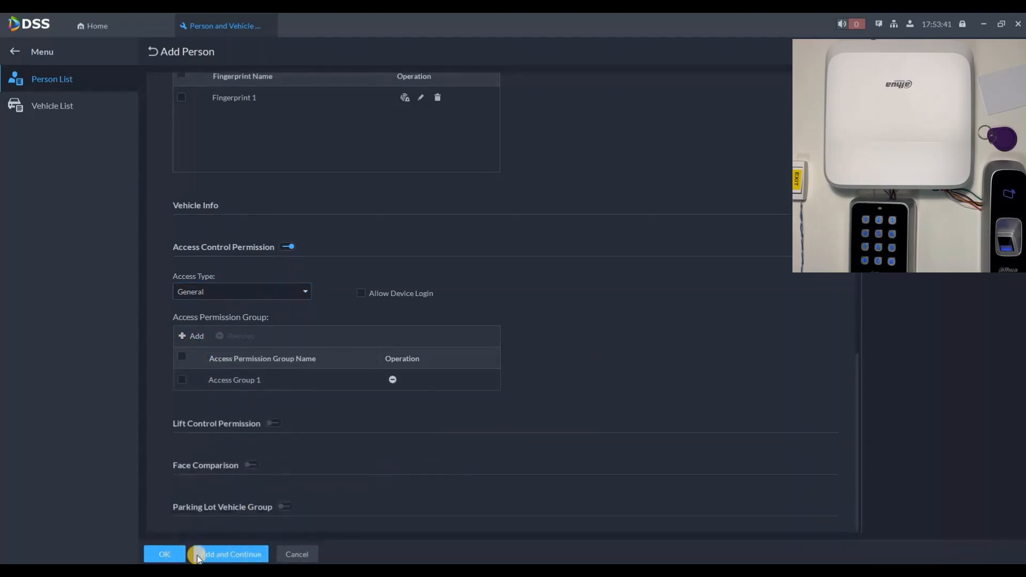
pyautogui.click(197, 557)
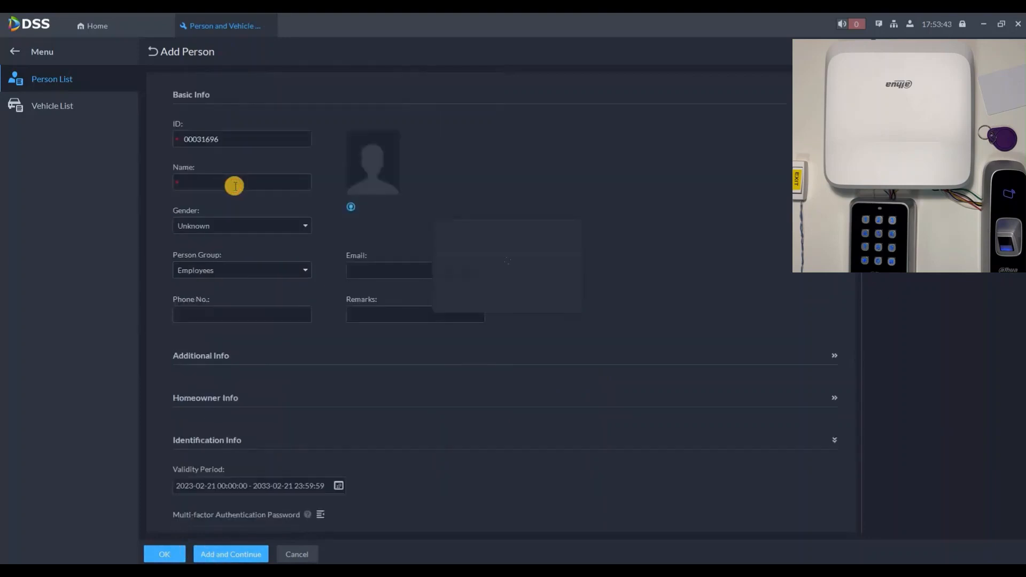
# Enter the second person's name and issue them a card through the card reader.
pyautogui.click(235, 186)
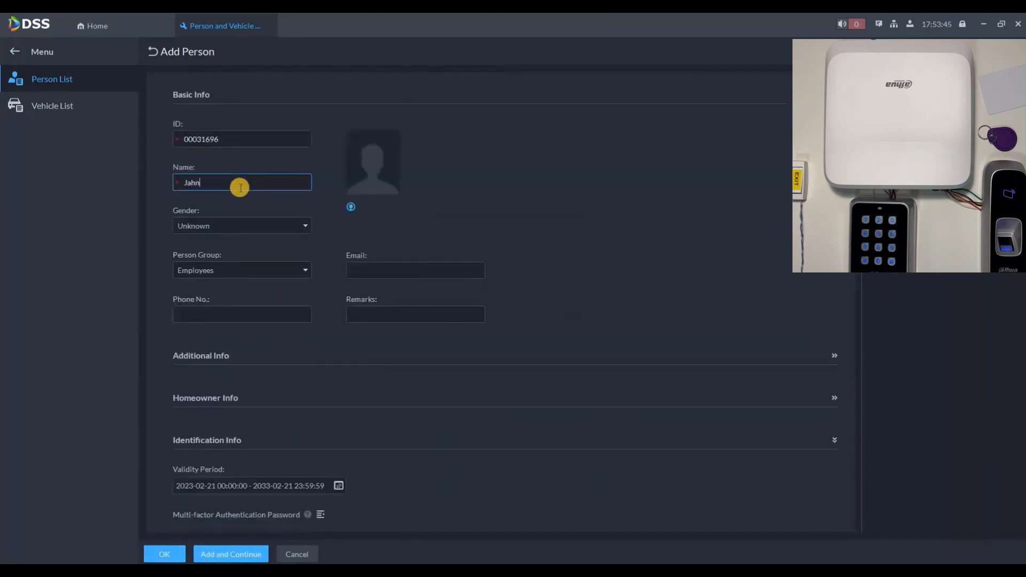
pyautogui.write('John')
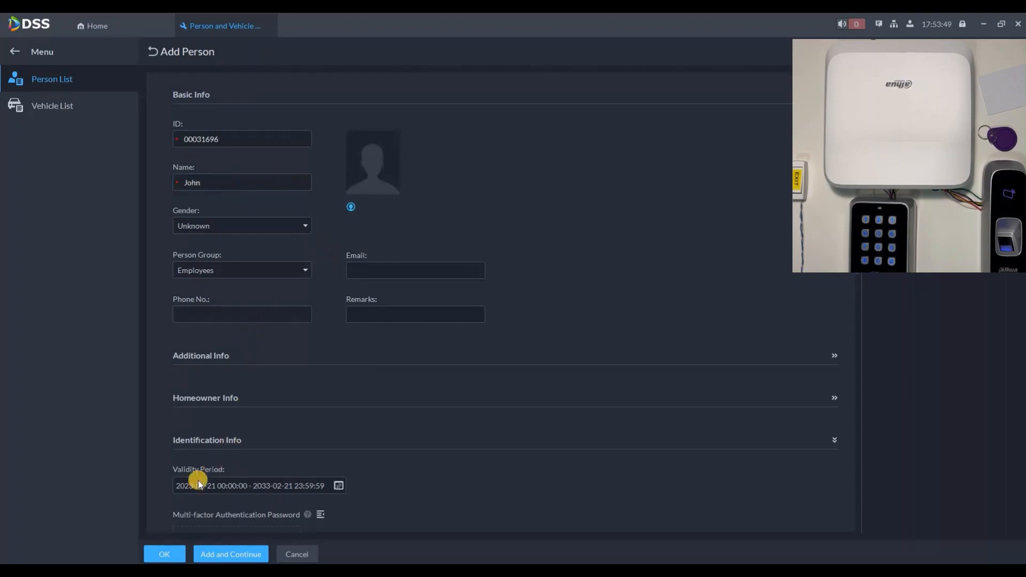
pyautogui.scroll(-3, 197, 480)
pyautogui.click(203, 473)
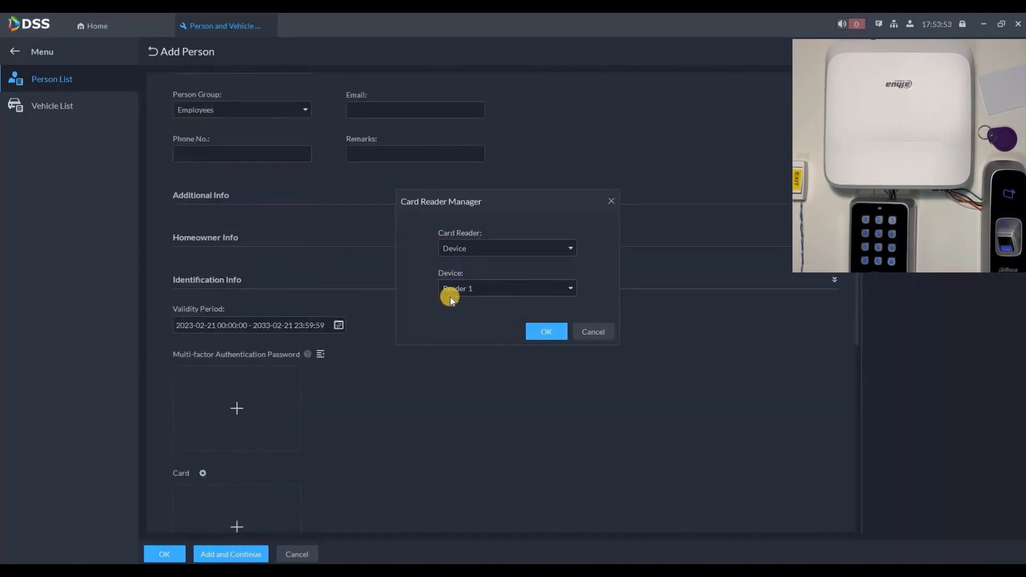
pyautogui.click(537, 333)
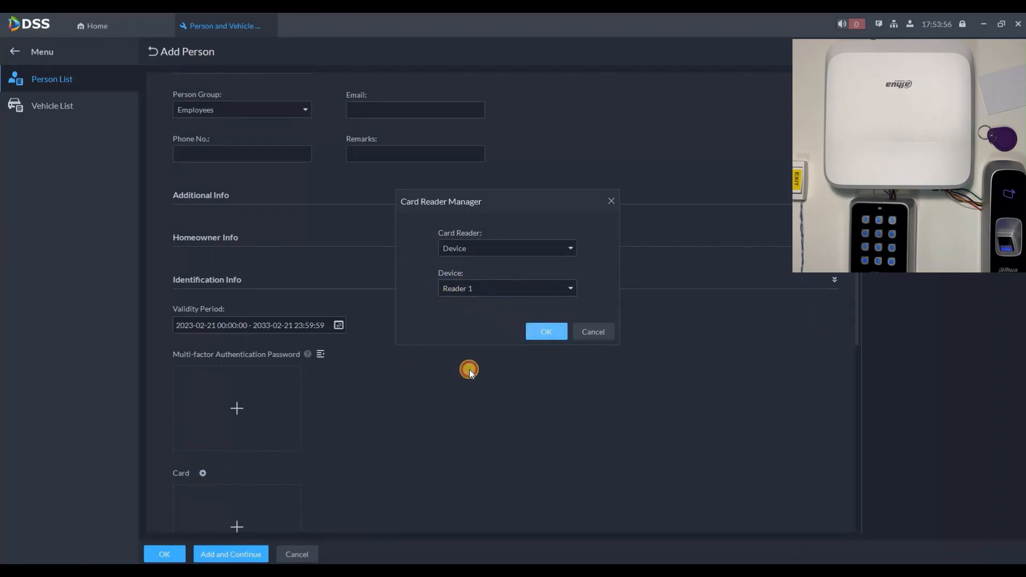
pyautogui.scroll(-3, 241, 361)
pyautogui.click(238, 365)
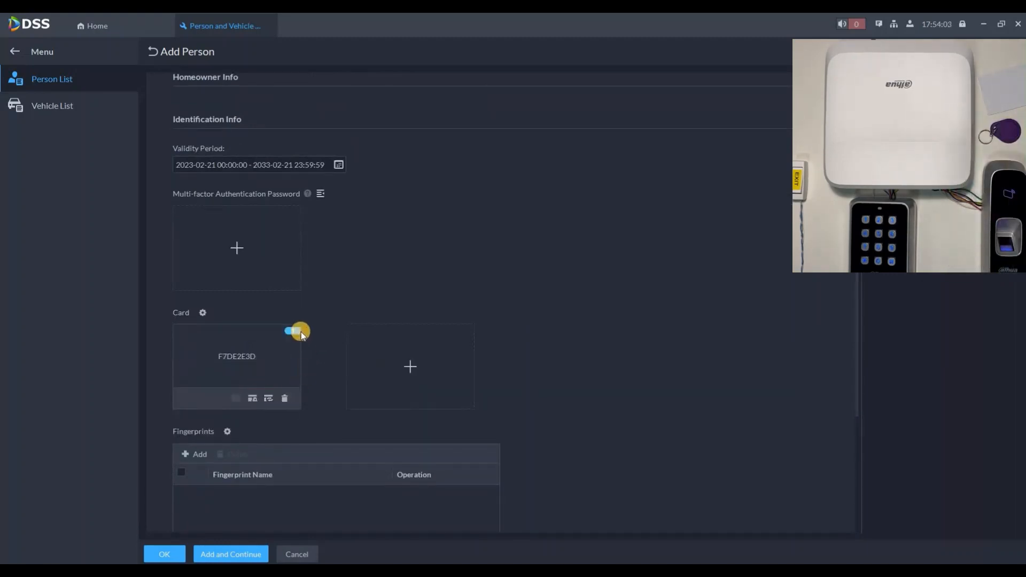
# Enable access control permission with Access Group 2, save, and view the Employees group.
pyautogui.scroll(-3, 316, 361)
pyautogui.scroll(-2, 262, 430)
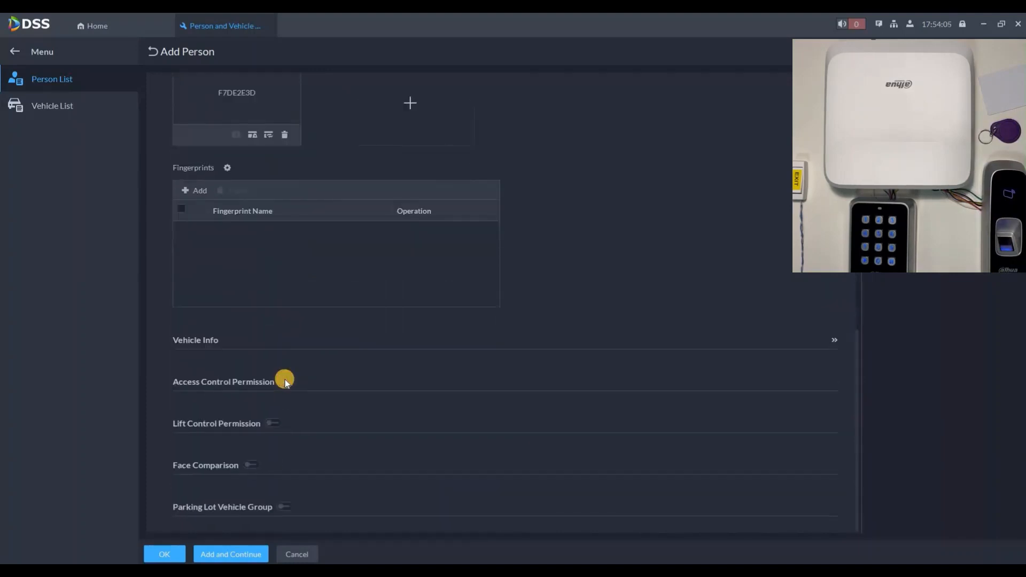
pyautogui.click(288, 381)
pyautogui.scroll(-2, 200, 363)
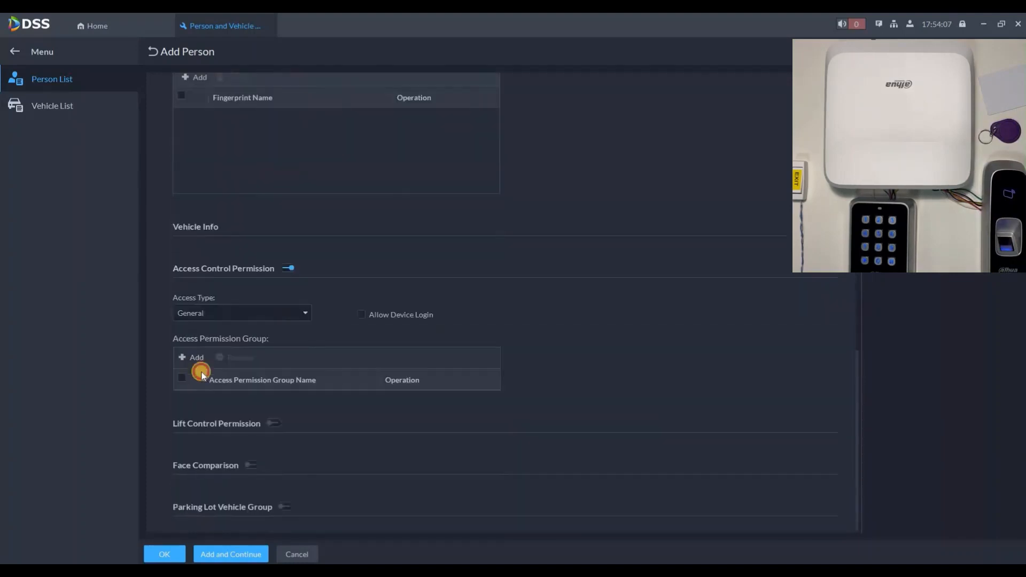
pyautogui.click(194, 357)
pyautogui.click(193, 448)
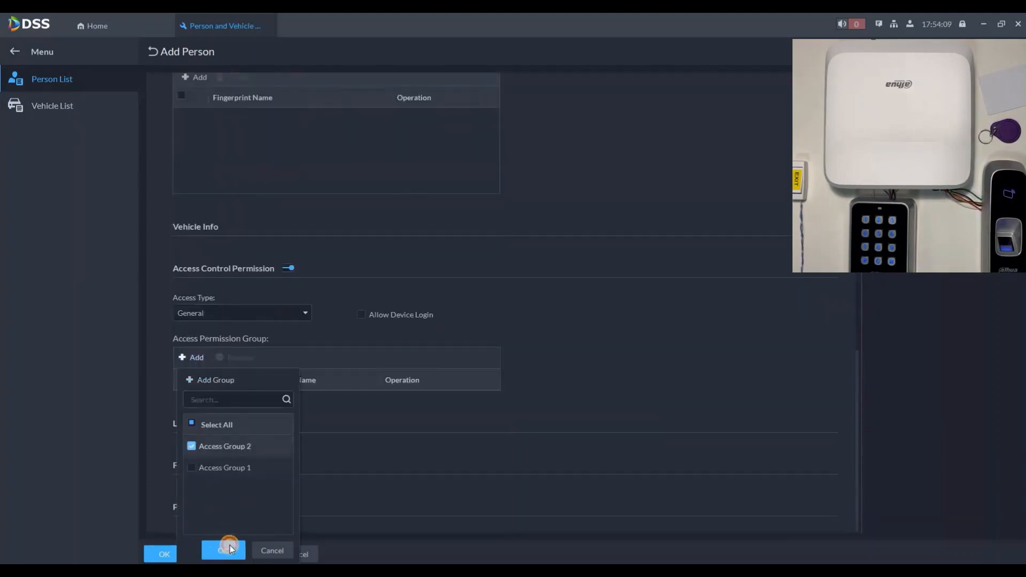
pyautogui.click(224, 550)
pyautogui.scroll(-1, 201, 501)
pyautogui.click(160, 556)
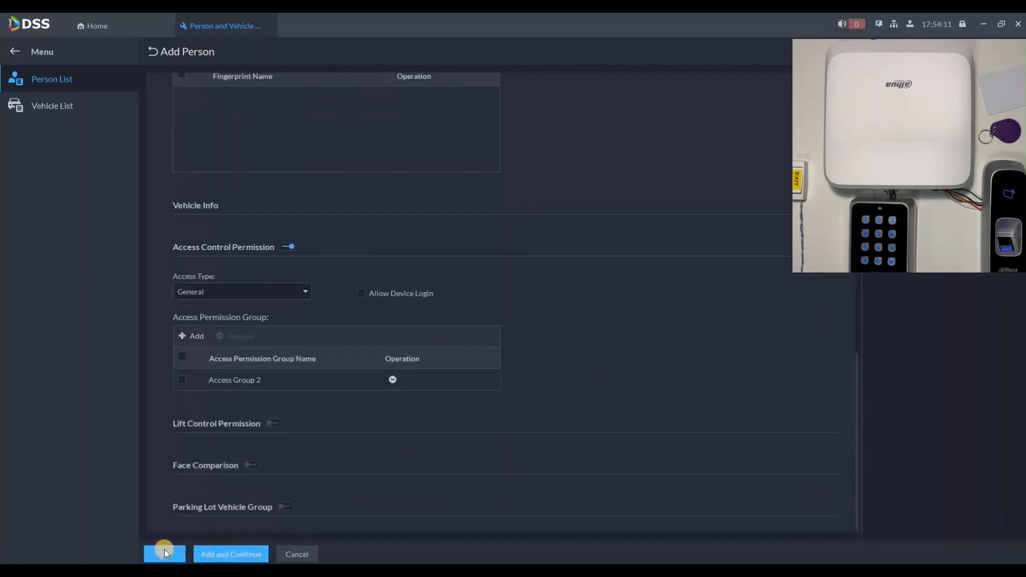
pyautogui.click(221, 135)
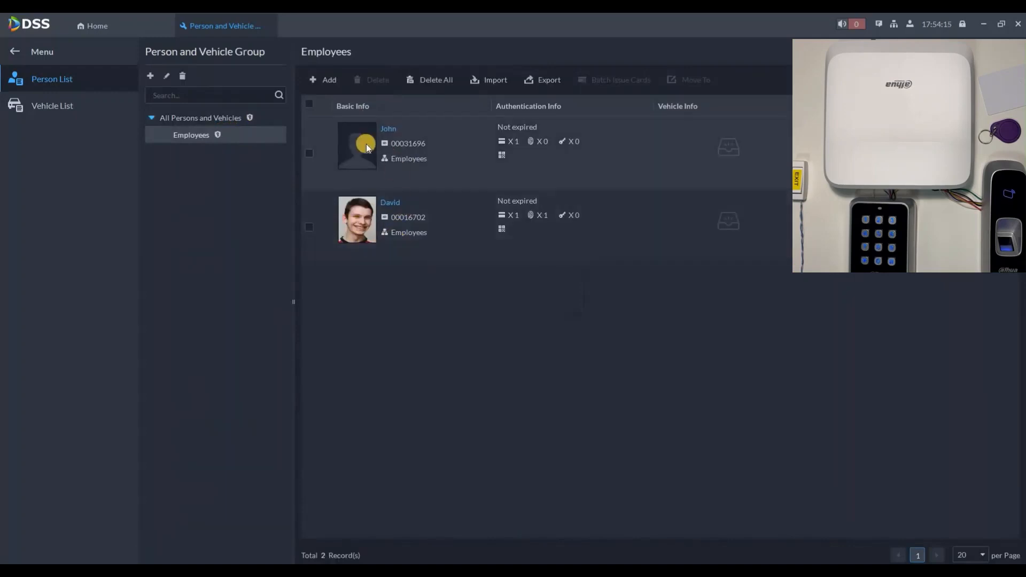
# Go Home and launch Access Management from the application tiles.
pyautogui.click(118, 27)
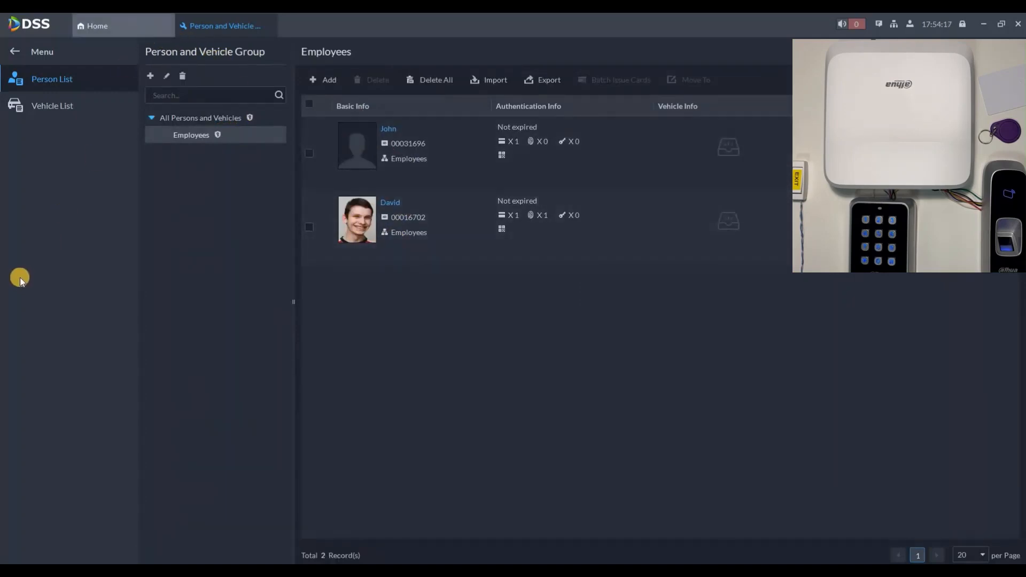
pyautogui.click(18, 288)
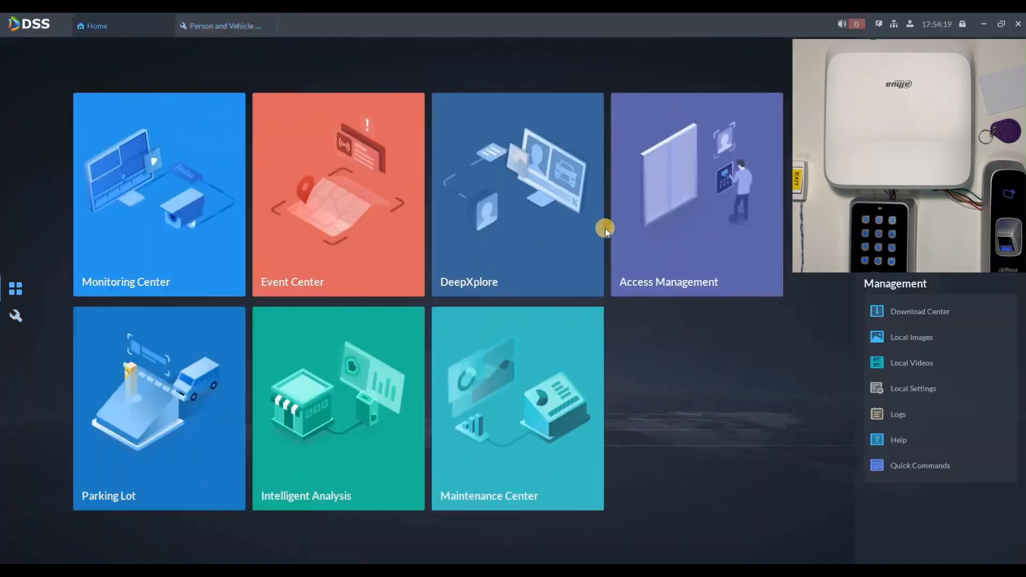
pyautogui.click(663, 216)
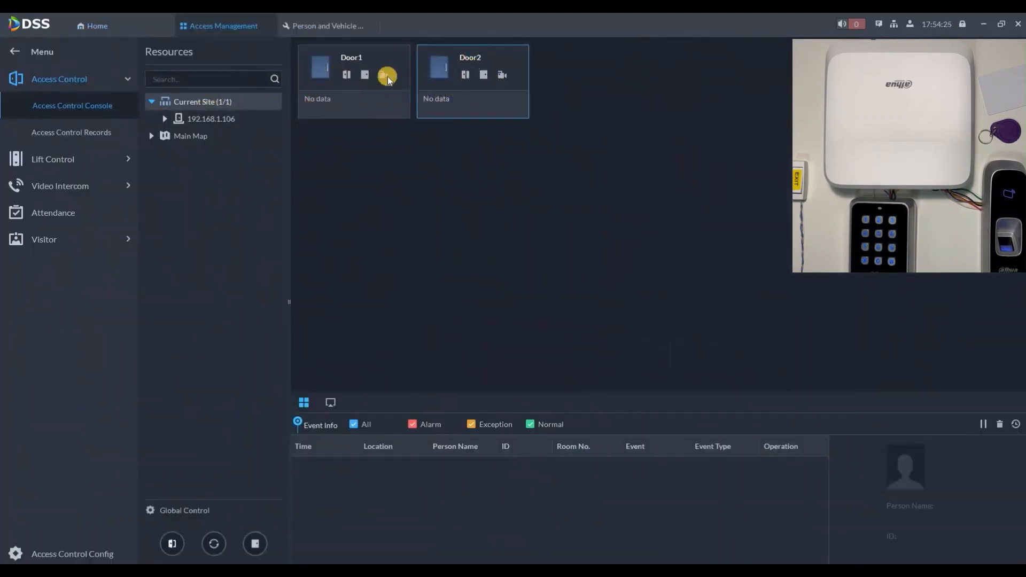
# Open the door remotely and review the latest swipe event's details.
pyautogui.click(464, 75)
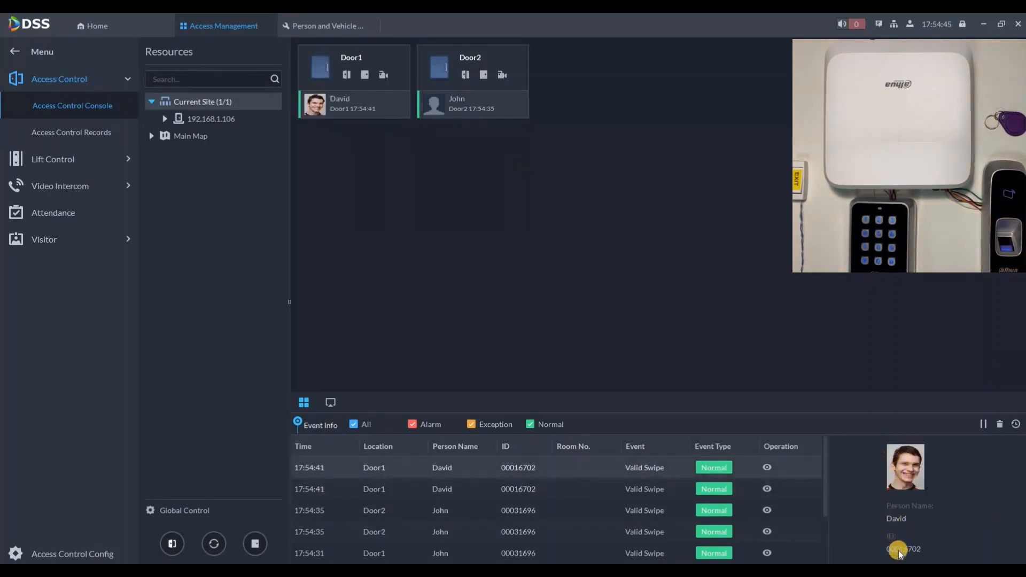
pyautogui.click(767, 467)
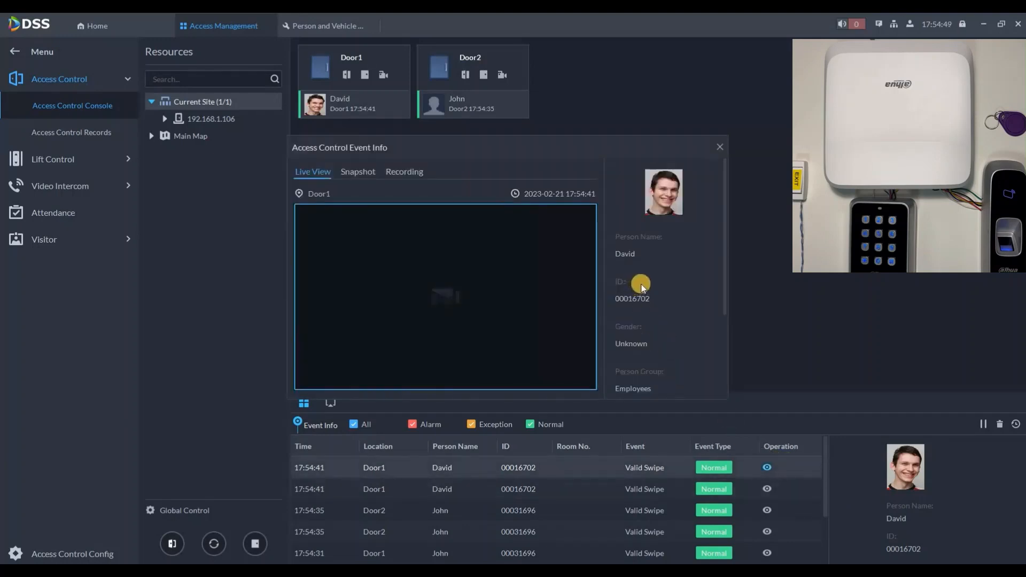
pyautogui.scroll(-3, 641, 287)
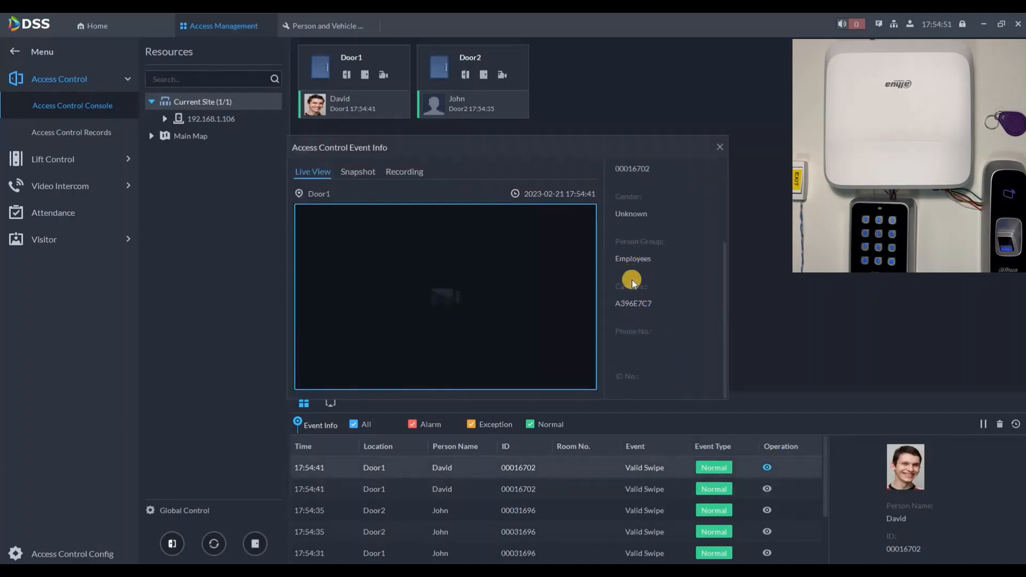
pyautogui.scroll(2, 645, 246)
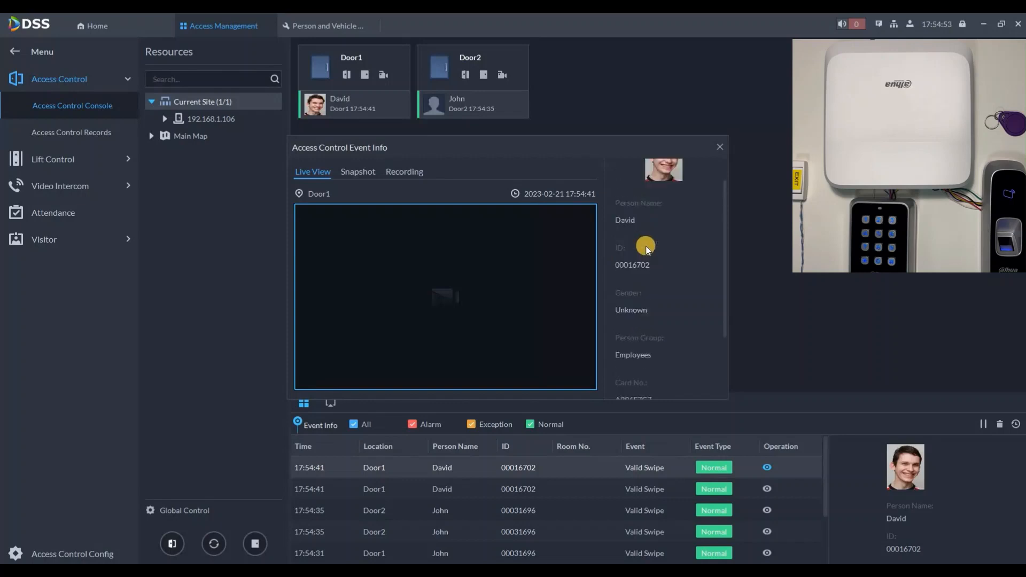
pyautogui.click(719, 146)
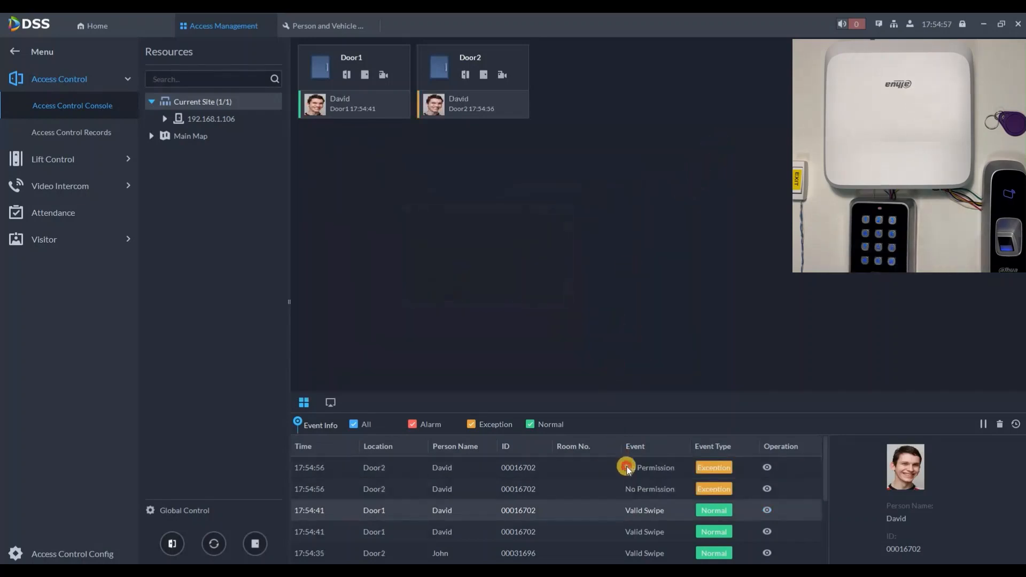
# Inspect the details of the No Permission events, then close them.
pyautogui.click(627, 468)
pyautogui.click(654, 489)
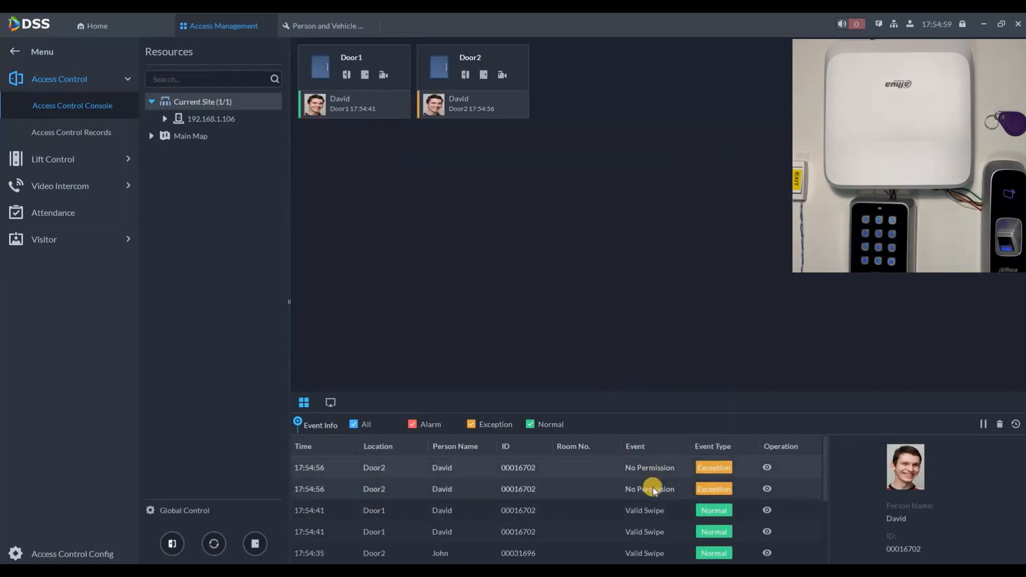
pyautogui.click(769, 471)
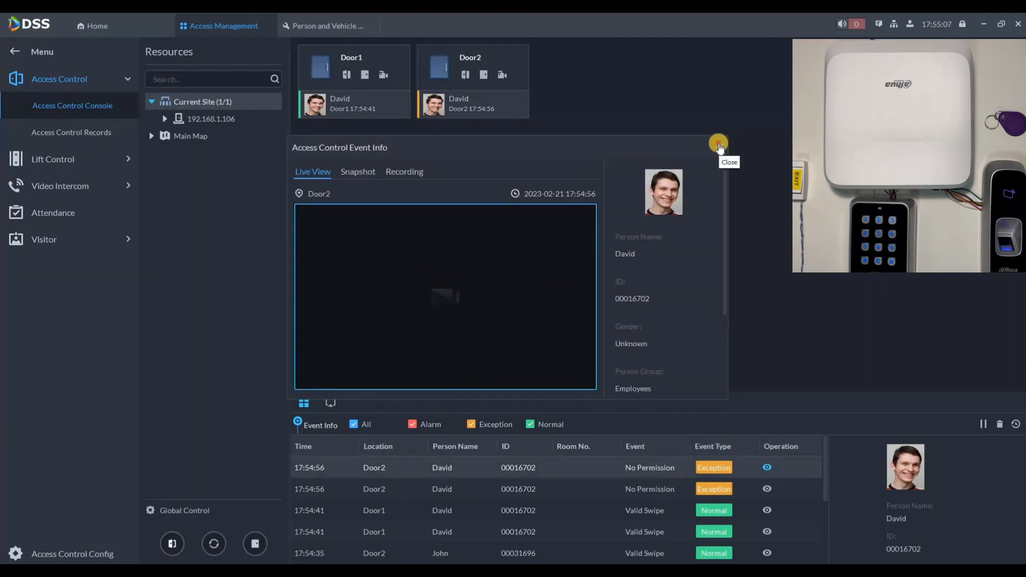
pyautogui.click(127, 24)
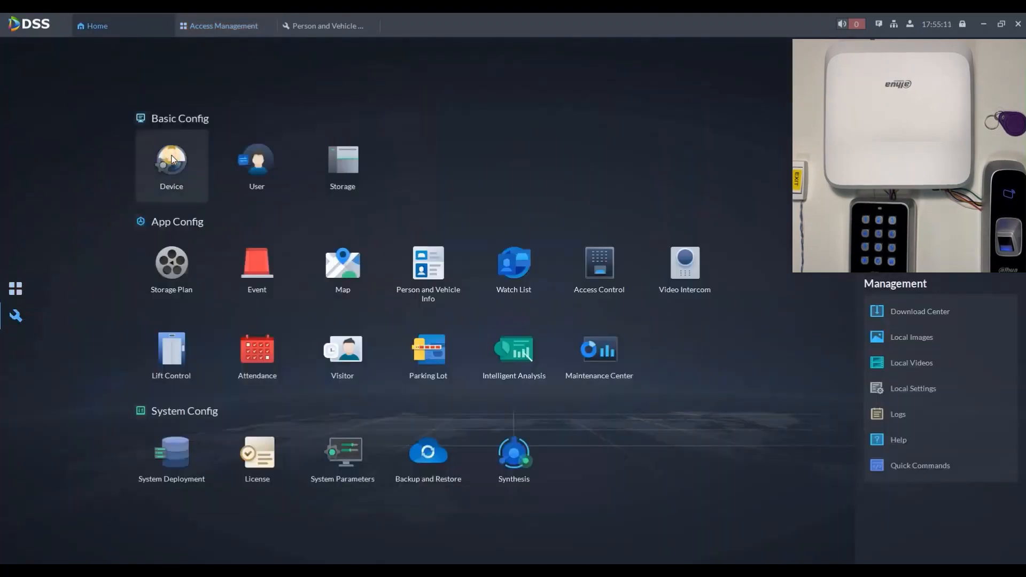
# Bind the Front Pharmacy and Front Shell cameras to Door1 in Device Config.
pyautogui.click(170, 159)
pyautogui.click(88, 106)
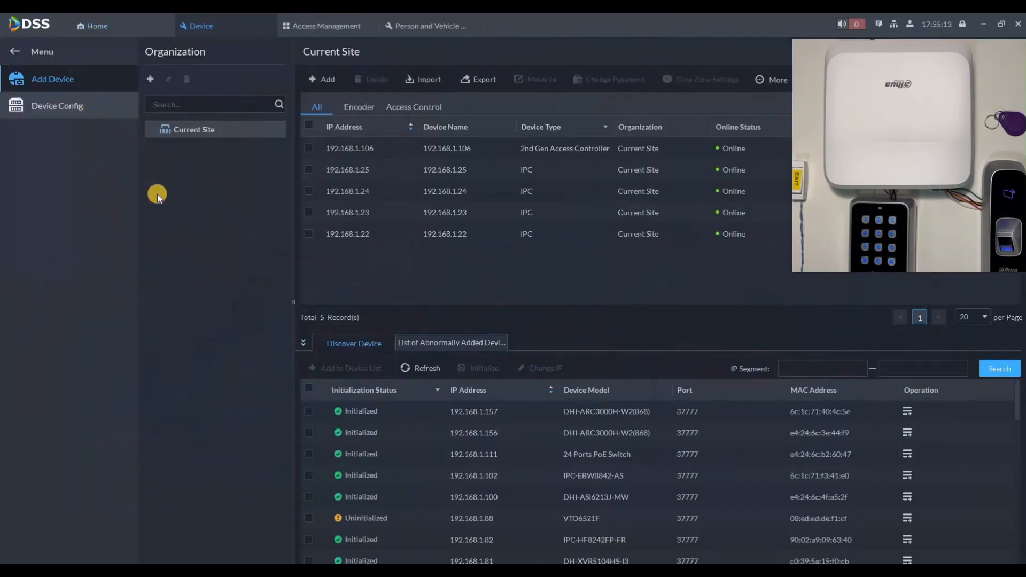
pyautogui.click(193, 238)
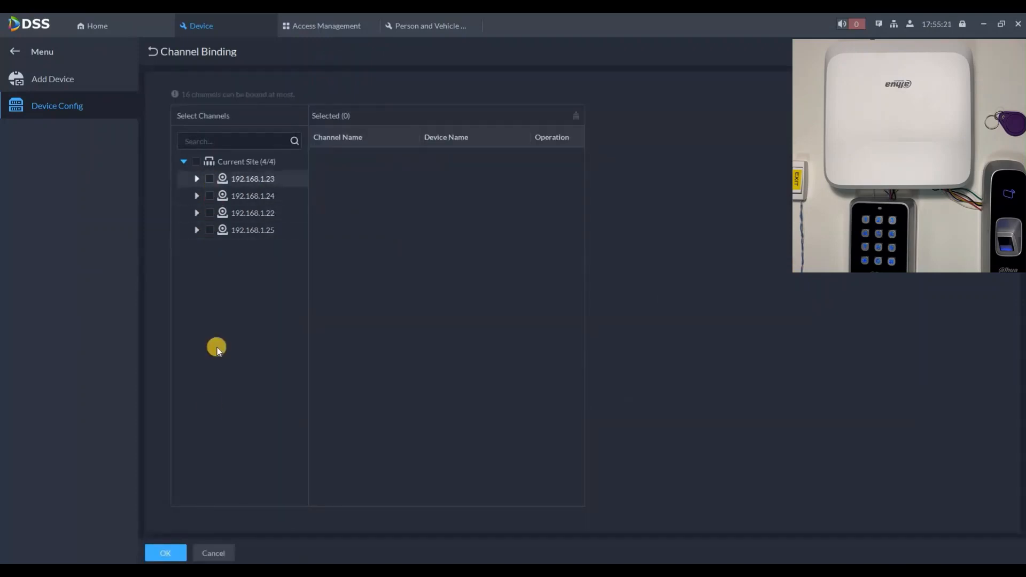
pyautogui.click(171, 550)
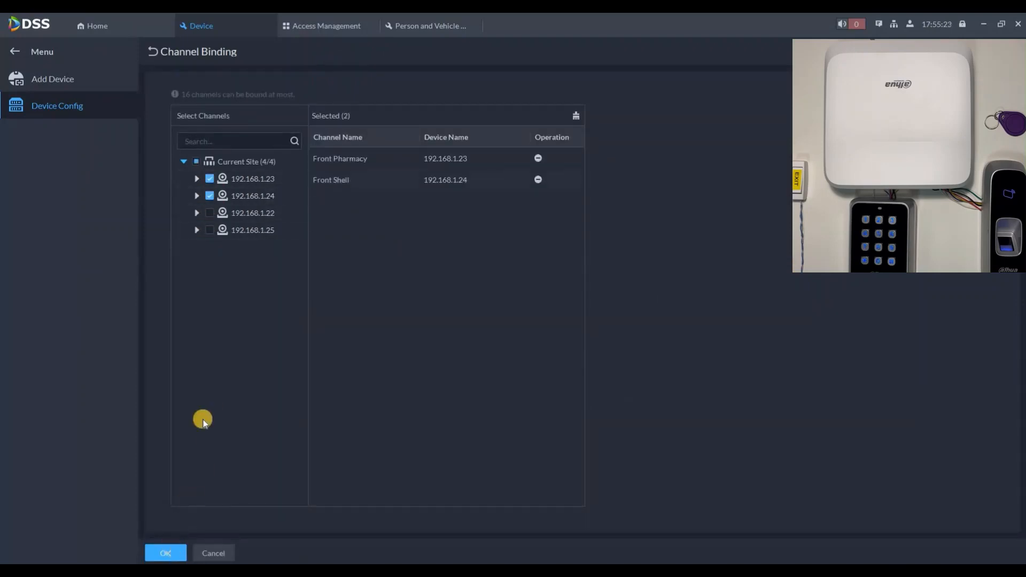
# Bind the Building Gate (192.168.1.22) and Building Parking (192.168.1.25) cameras to Door2.
pyautogui.click(211, 259)
pyautogui.click(381, 335)
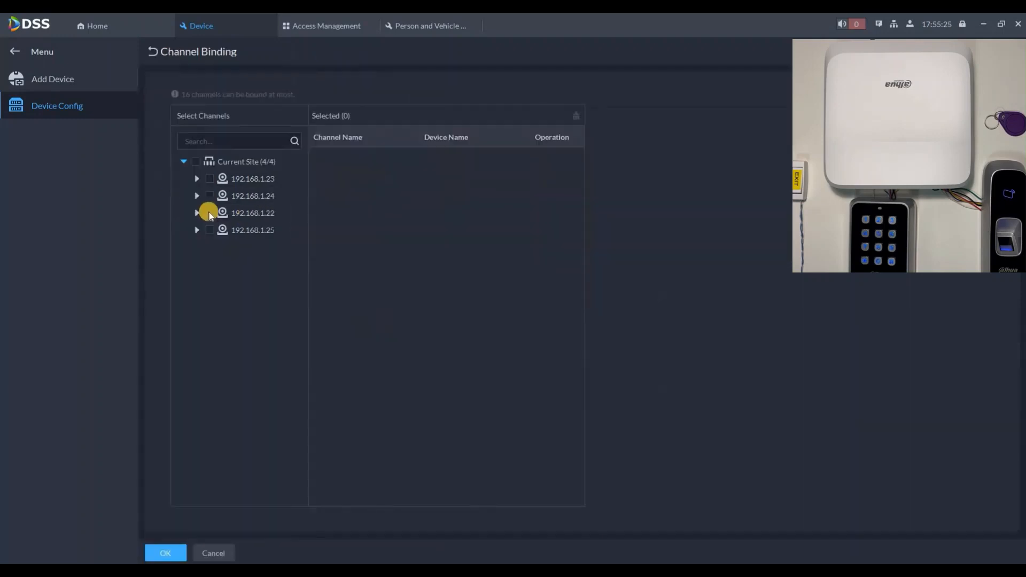
pyautogui.click(206, 224)
pyautogui.click(206, 231)
pyautogui.click(170, 552)
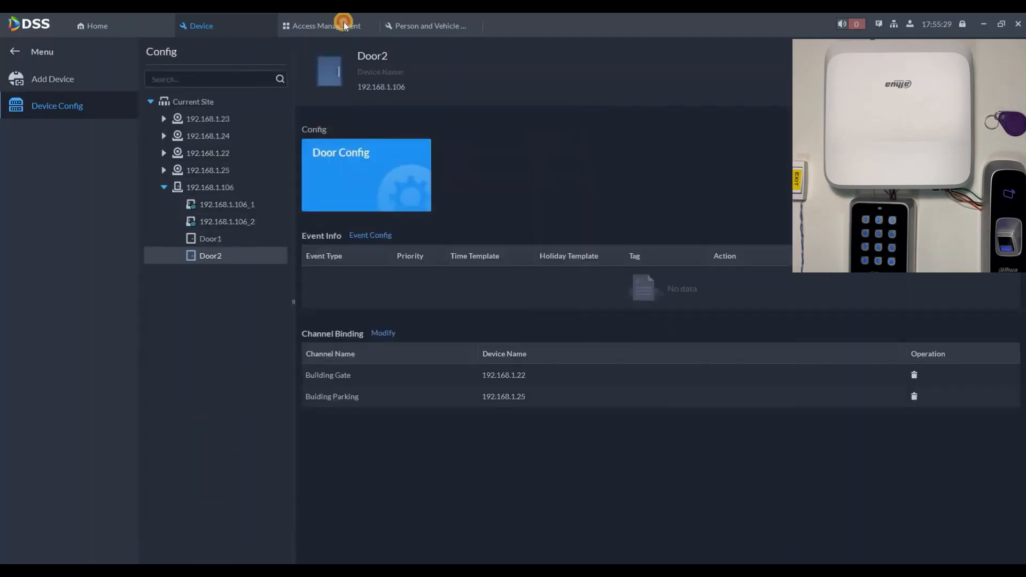
pyautogui.click(344, 23)
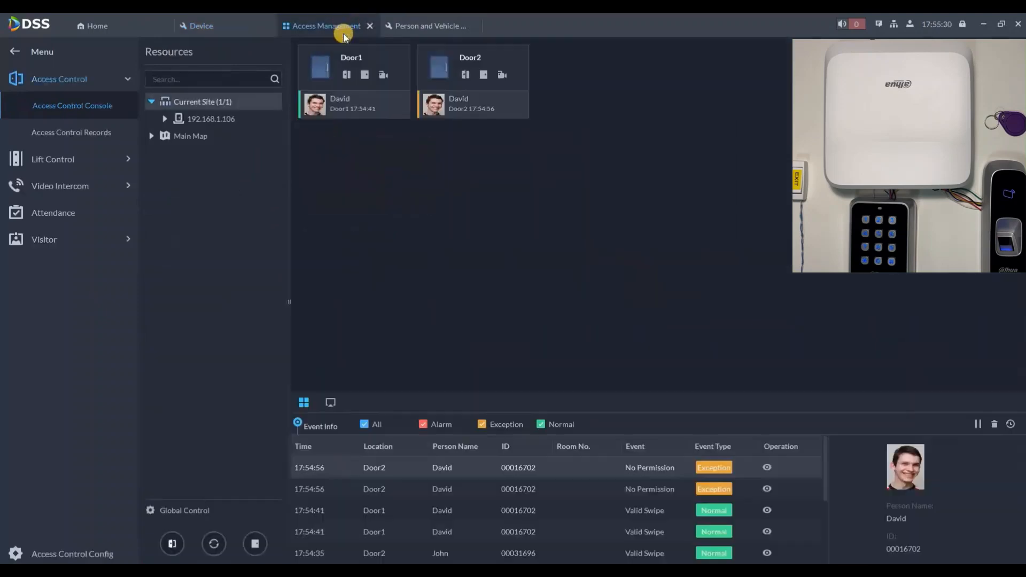
# Show live video from Door1's Front Shell camera and Door2's Building Parking camera in two tiles.
pyautogui.click(383, 73)
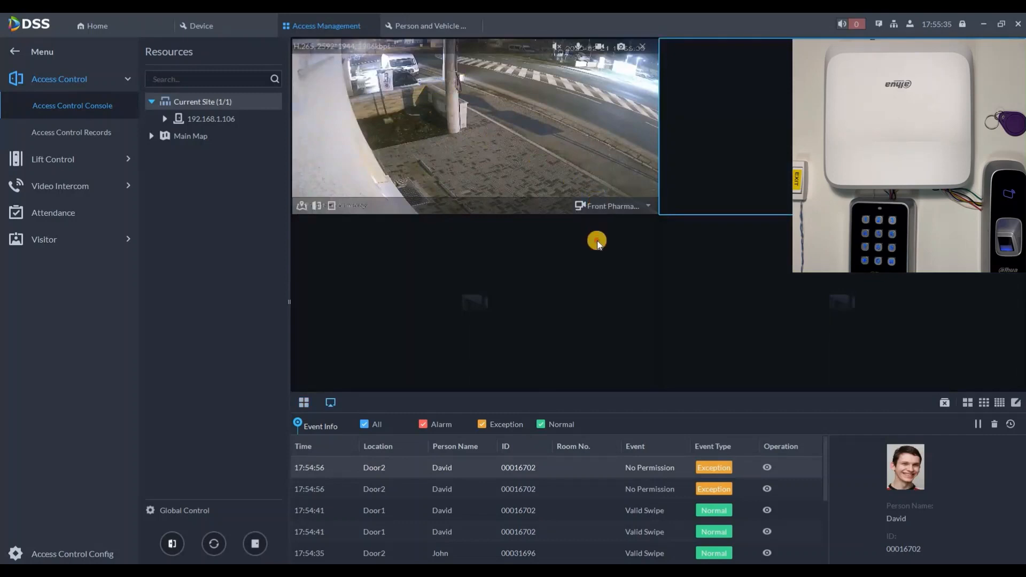
pyautogui.click(612, 206)
pyautogui.click(610, 220)
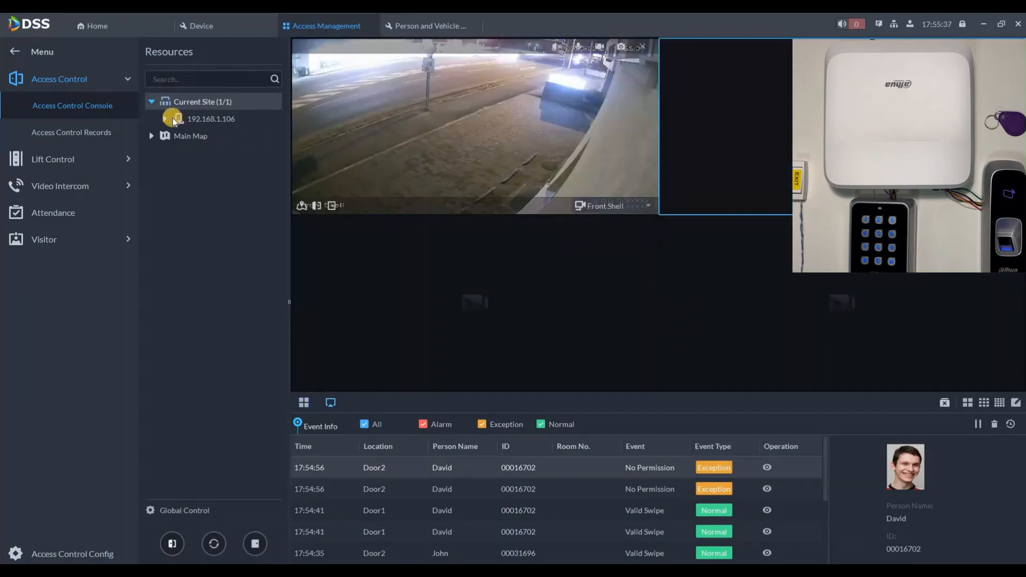
pyautogui.click(165, 119)
pyautogui.moveTo(195, 153)
pyautogui.mouseDown()
pyautogui.moveTo(655, 138)
pyautogui.moveTo(734, 124)
pyautogui.mouseUp()
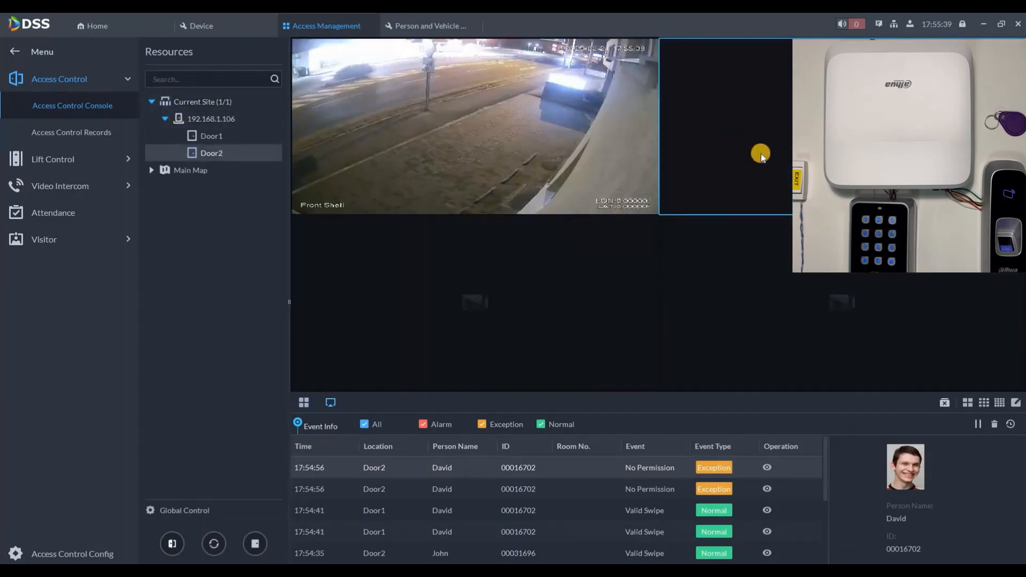
pyautogui.moveTo(761, 155); pyautogui.dragTo(761, 155)
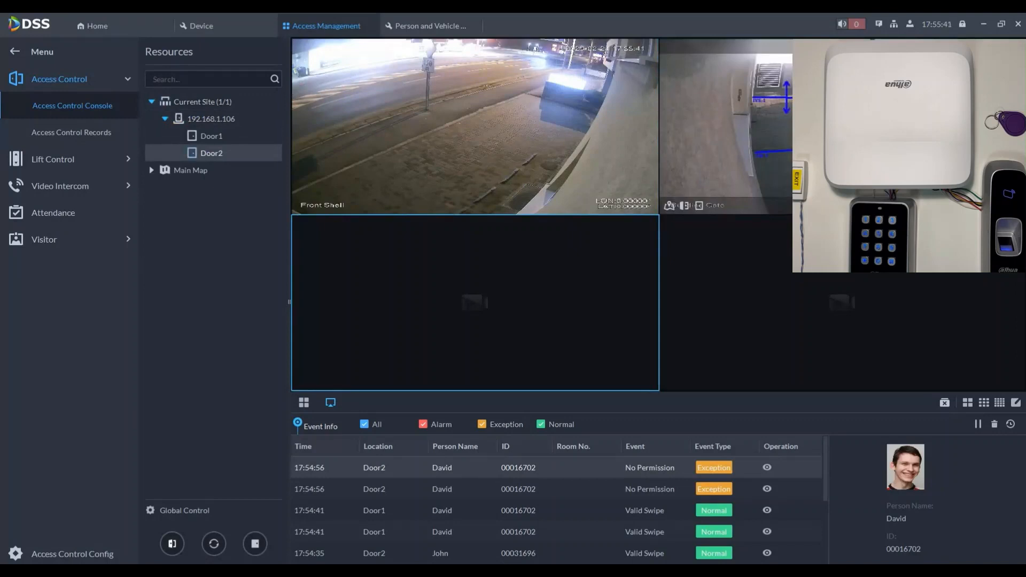
pyautogui.click(977, 220)
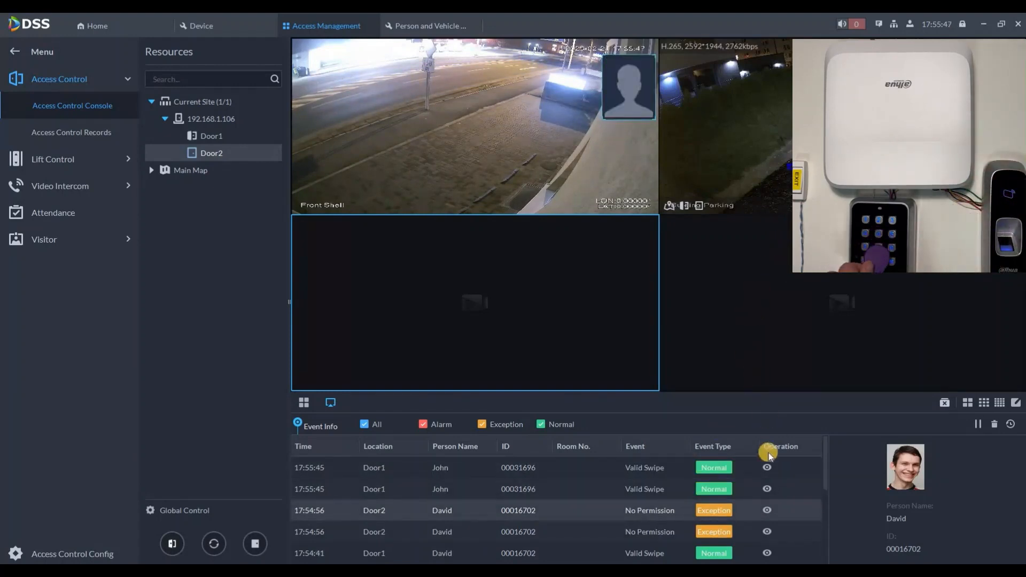
# Check the newest Door2 swipe's details, then close its event info window.
pyautogui.click(767, 468)
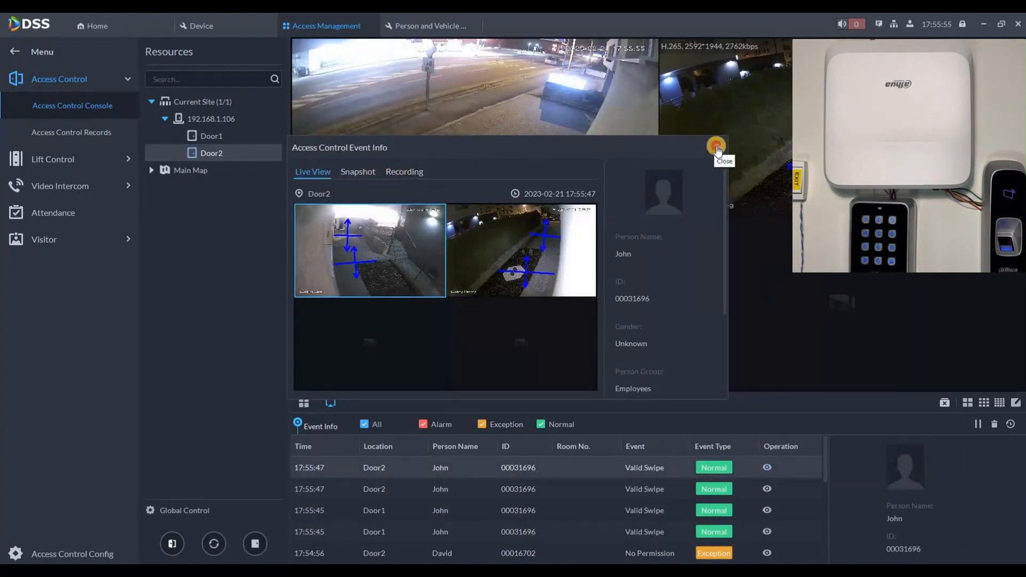
pyautogui.click(716, 152)
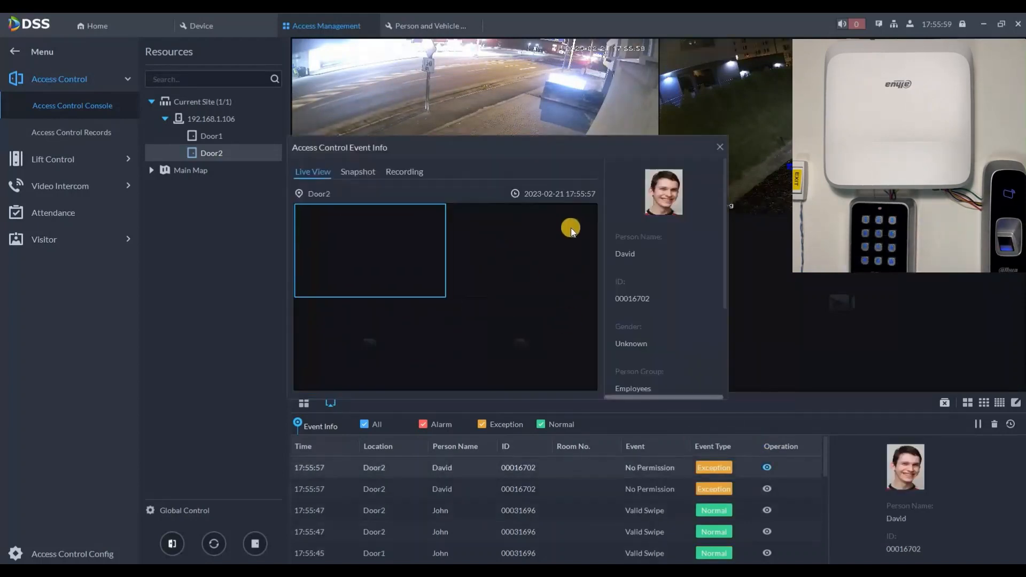
pyautogui.click(724, 147)
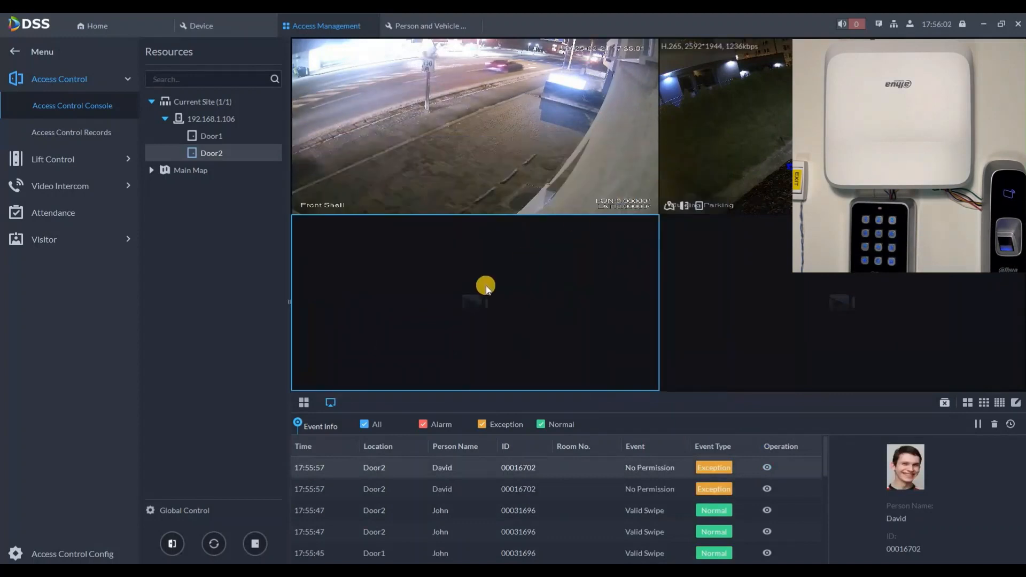
# Try the Exception, Normal and Alarm event filters, clear the event list, and show door status cards.
pyautogui.click(364, 424)
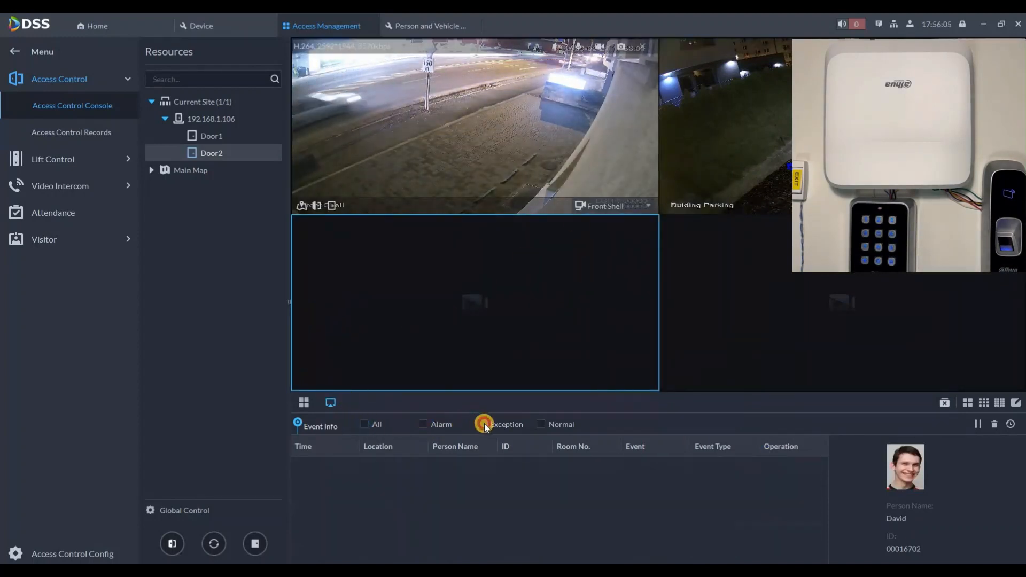
pyautogui.click(483, 424)
pyautogui.click(483, 423)
pyautogui.click(541, 423)
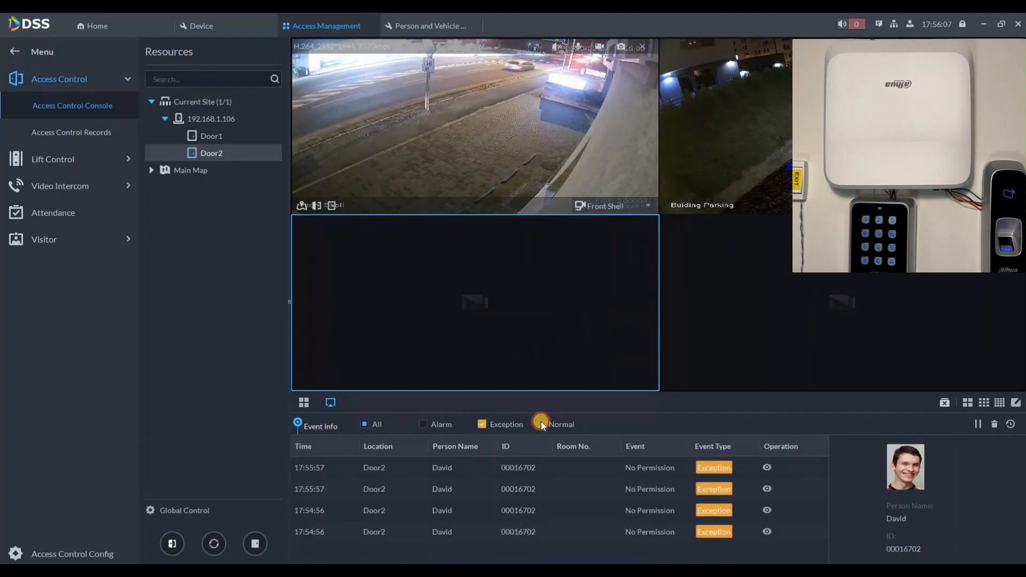
pyautogui.click(425, 424)
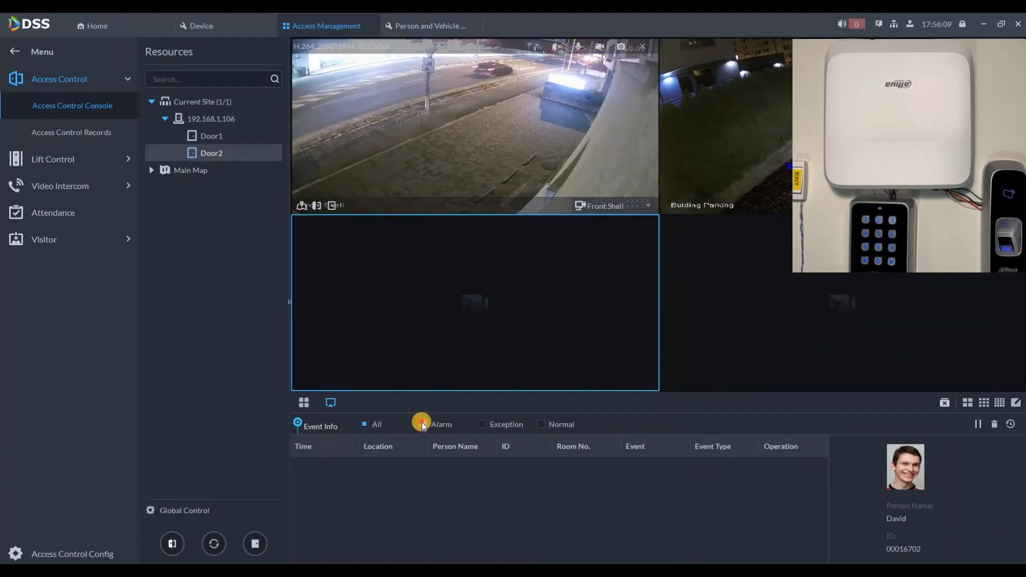
pyautogui.click(383, 424)
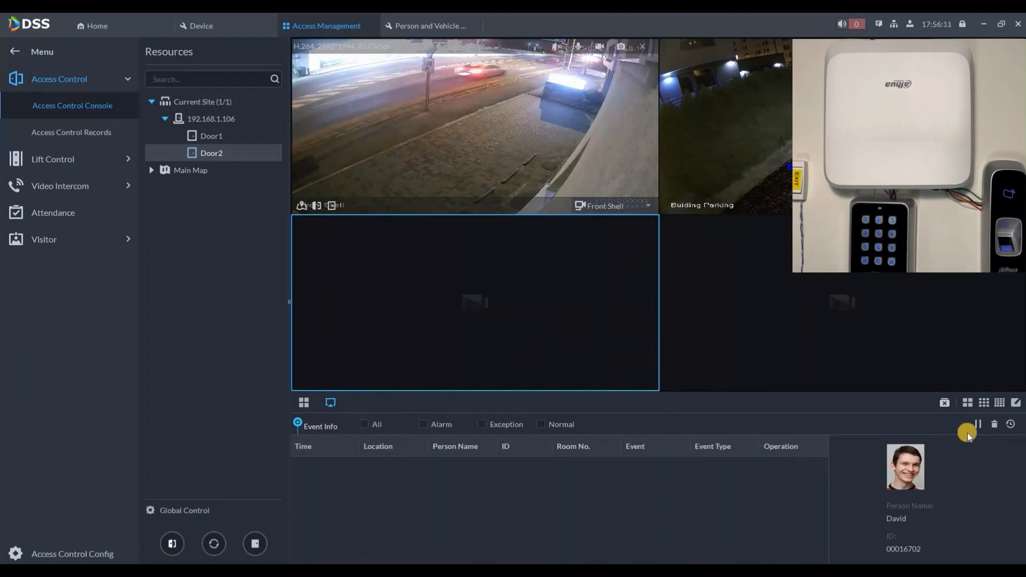
pyautogui.click(993, 425)
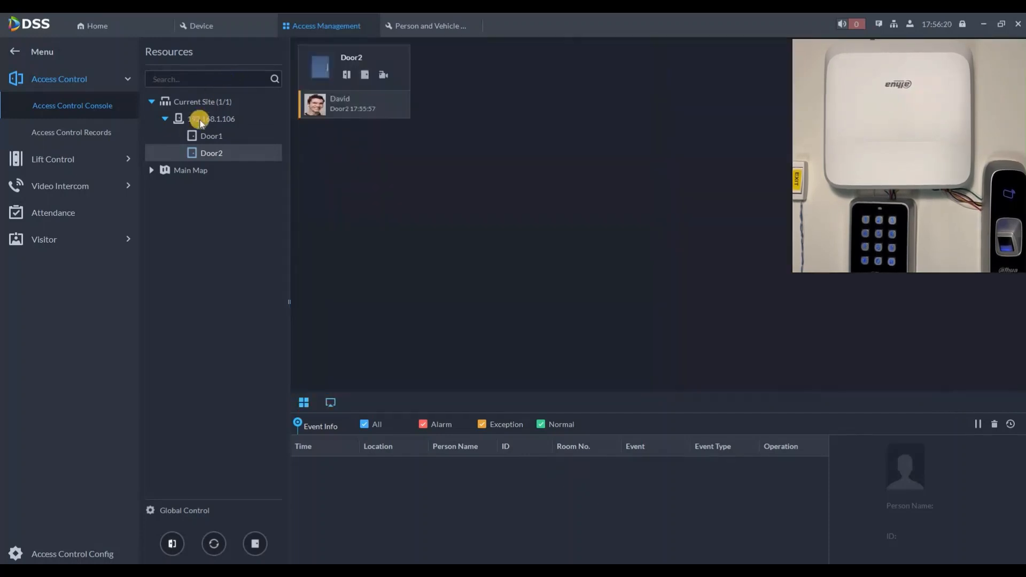
pyautogui.click(199, 119)
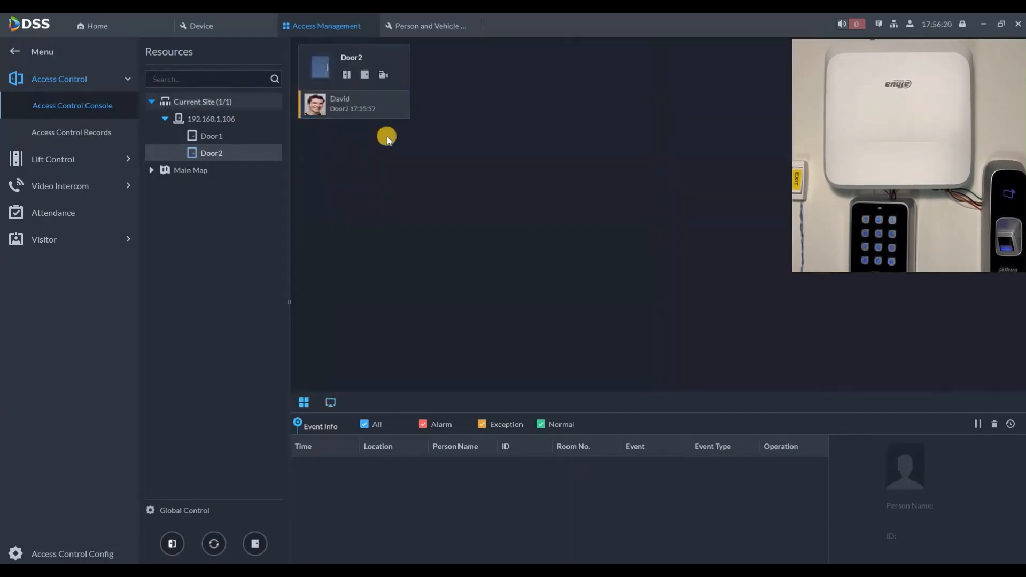
# Select both doors of the device for Global Control.
pyautogui.click(152, 510)
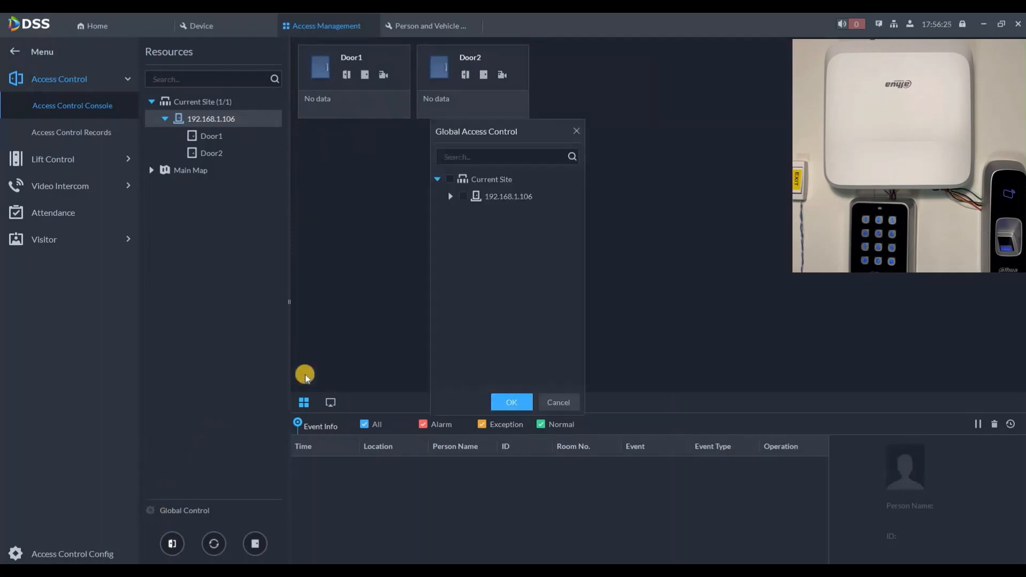
pyautogui.click(450, 195)
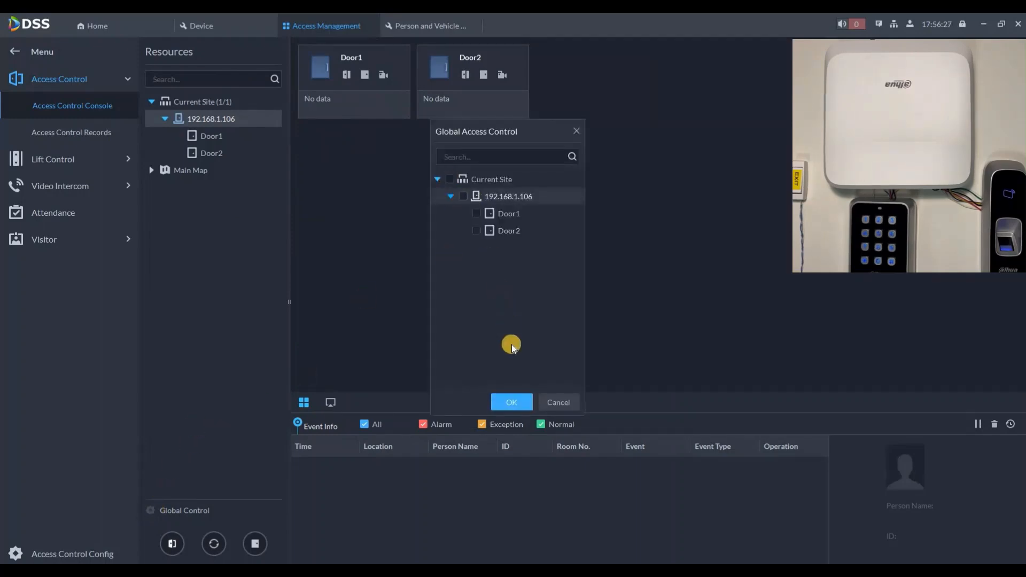
pyautogui.click(513, 404)
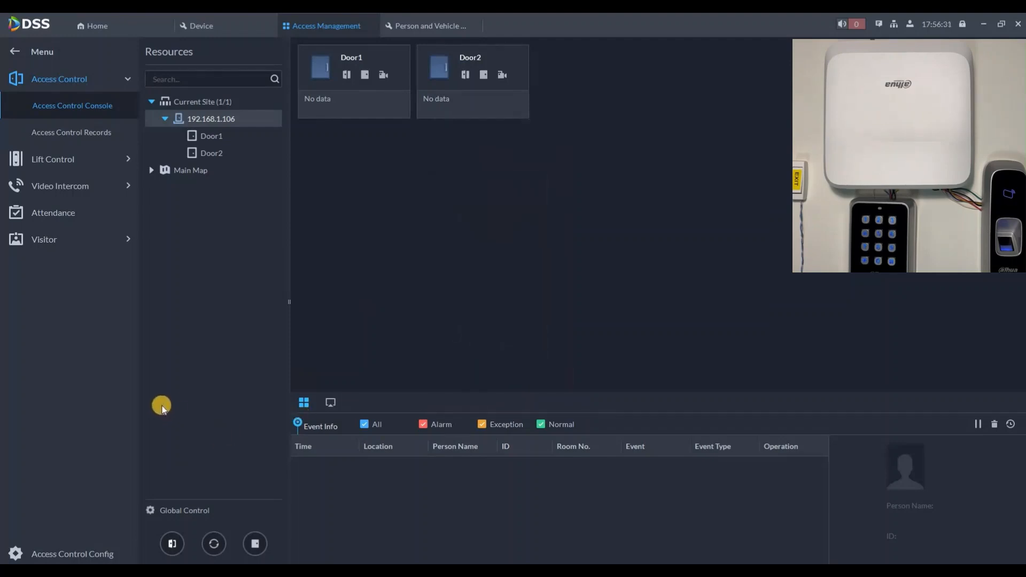
# Set both doors Normally Open, restore them, then set Normally Closed, and check a Door1 event's person details.
pyautogui.click(173, 544)
pyautogui.click(581, 316)
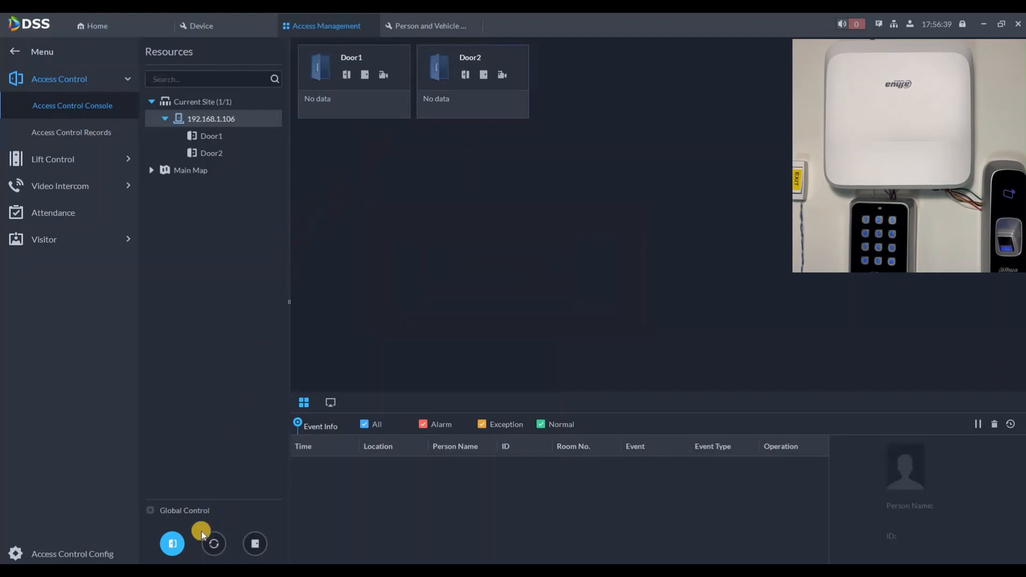
pyautogui.click(213, 543)
pyautogui.click(562, 317)
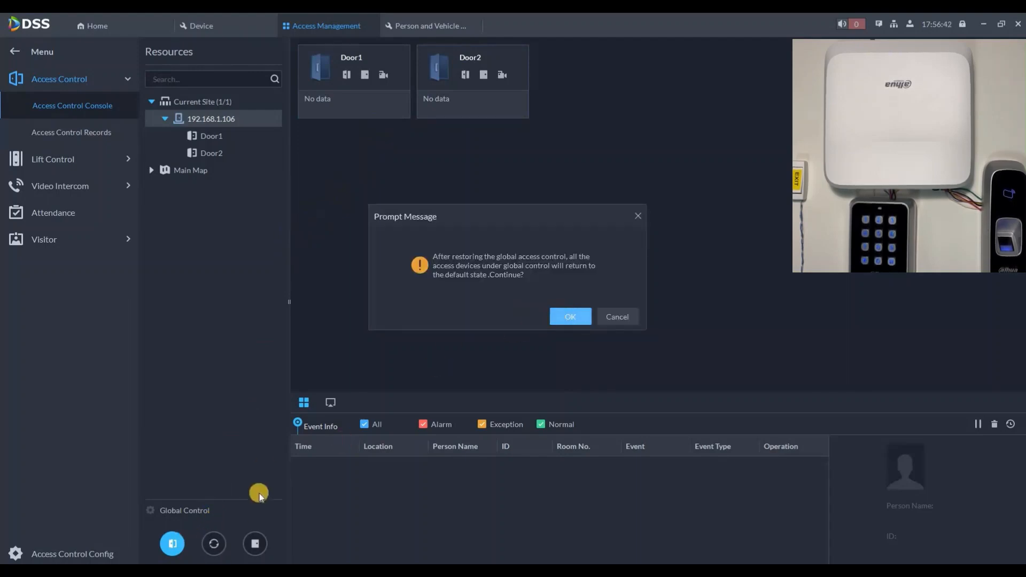
pyautogui.click(255, 544)
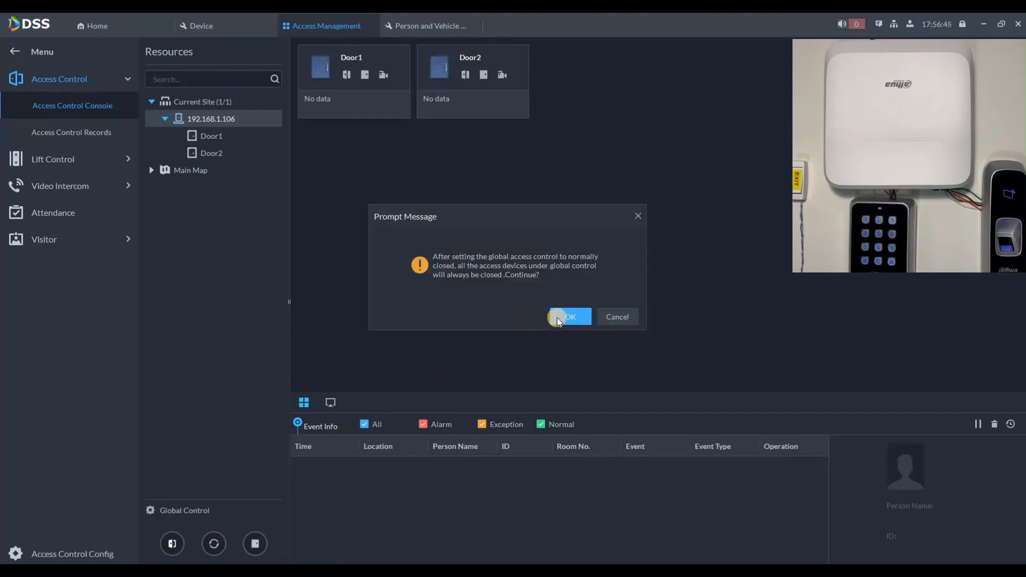
pyautogui.click(557, 317)
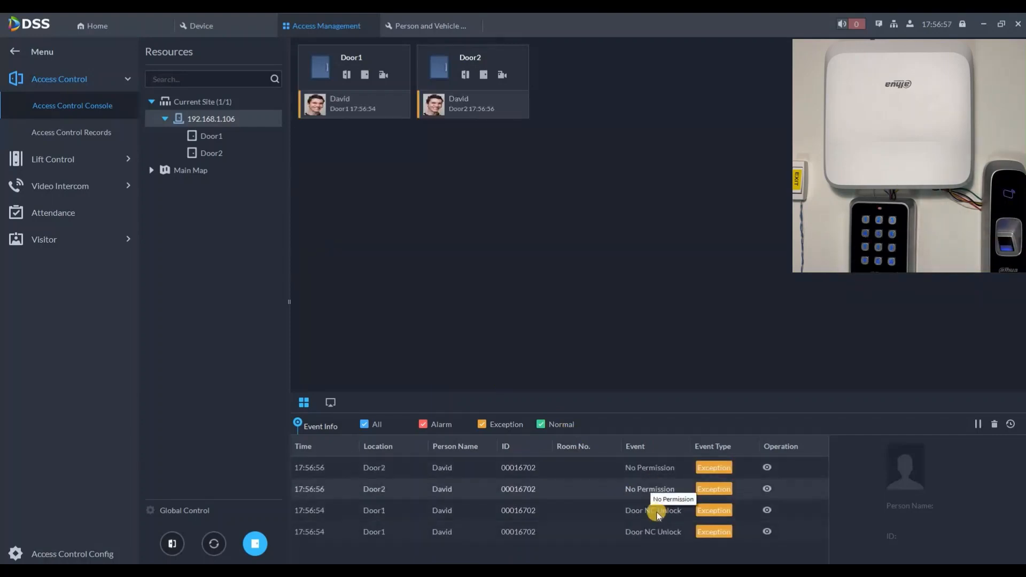
pyautogui.click(657, 513)
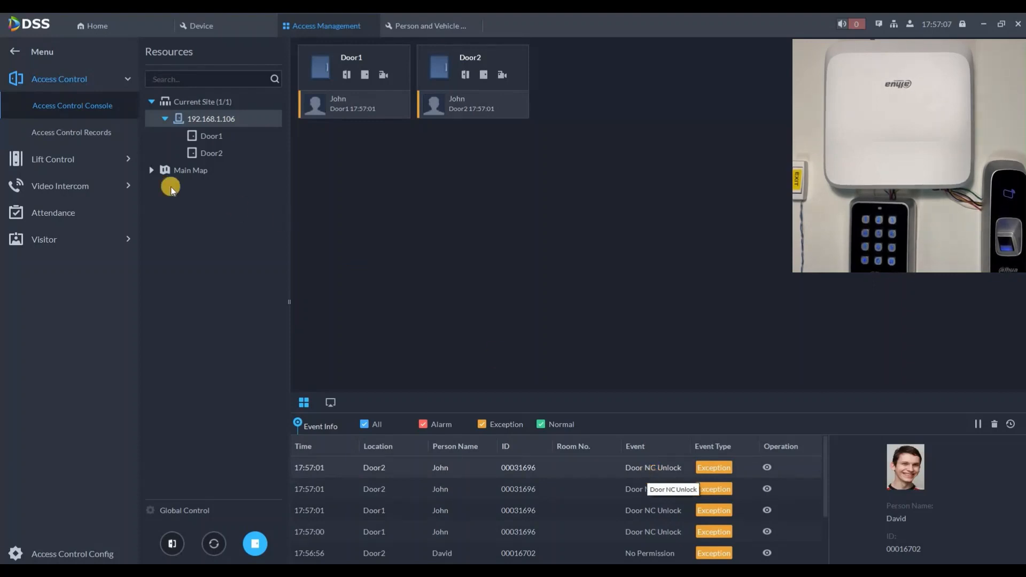
pyautogui.click(89, 135)
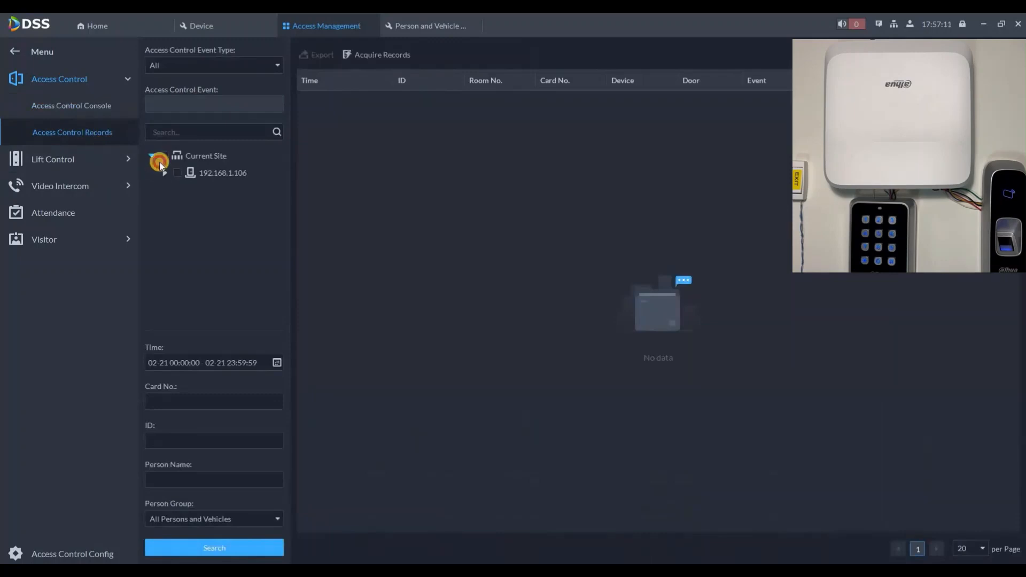
# Search today's Access Control Channel records for Valid Swipe events on both doors of the current site.
pyautogui.click(161, 168)
pyautogui.click(170, 65)
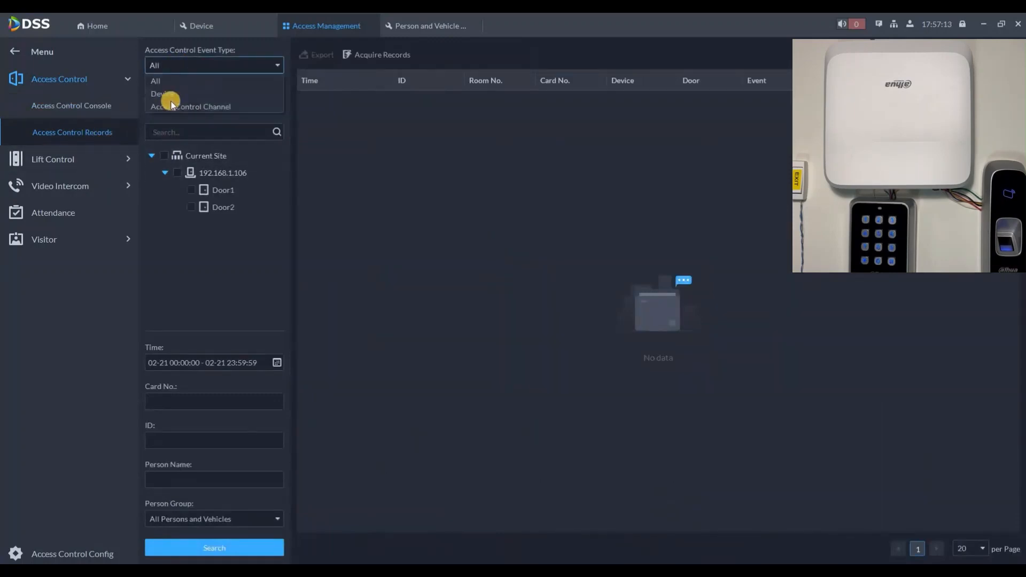
pyautogui.click(171, 106)
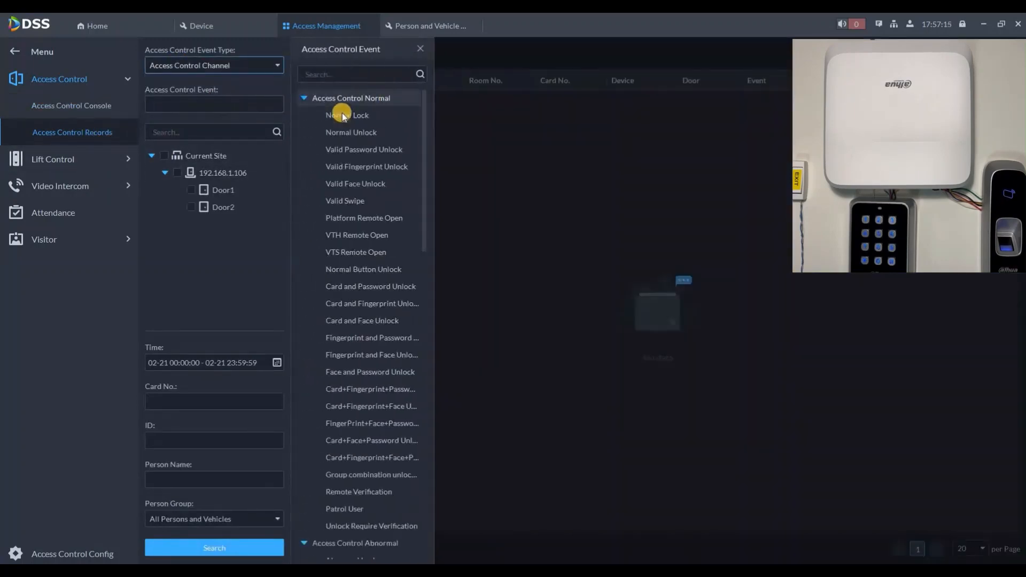
pyautogui.click(342, 115)
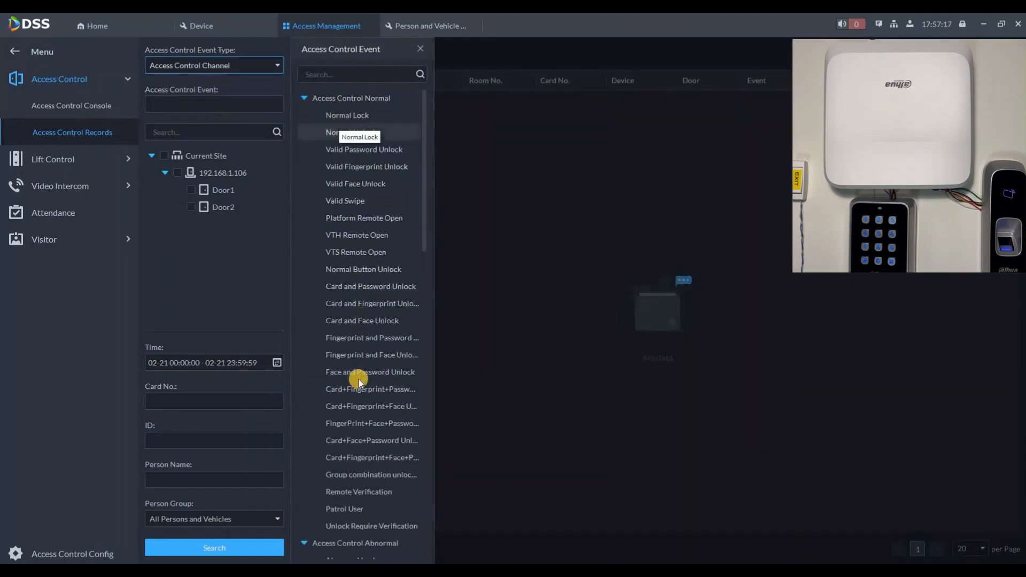
pyautogui.scroll(-3, 359, 379)
pyautogui.scroll(3, 356, 210)
pyautogui.click(355, 199)
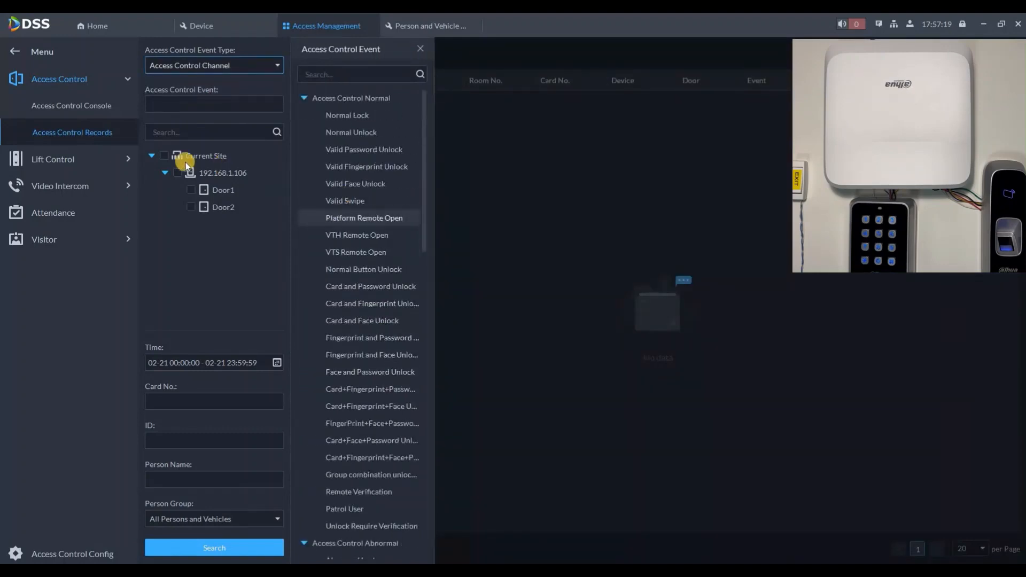
pyautogui.click(183, 156)
pyautogui.click(229, 551)
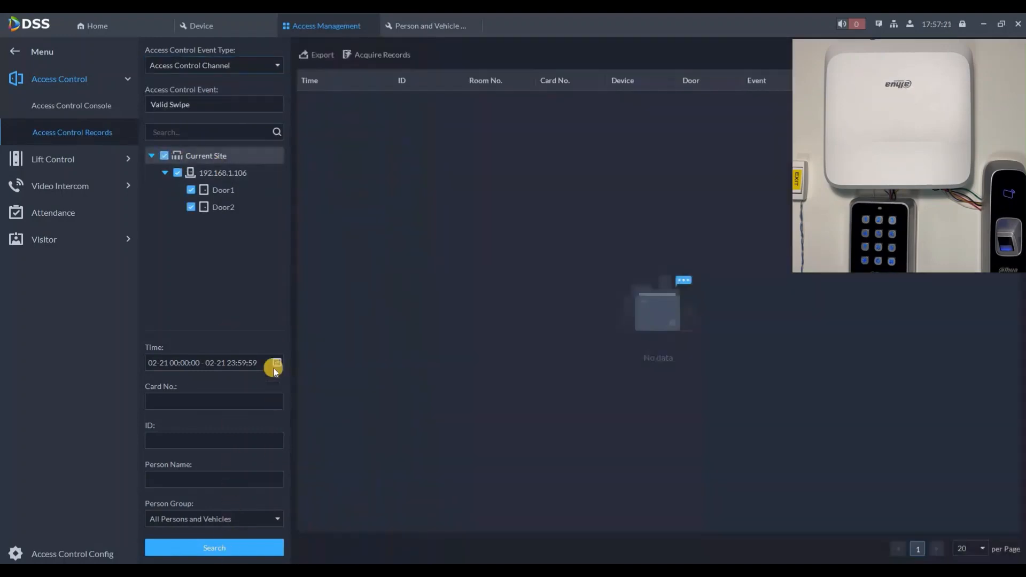
pyautogui.click(229, 363)
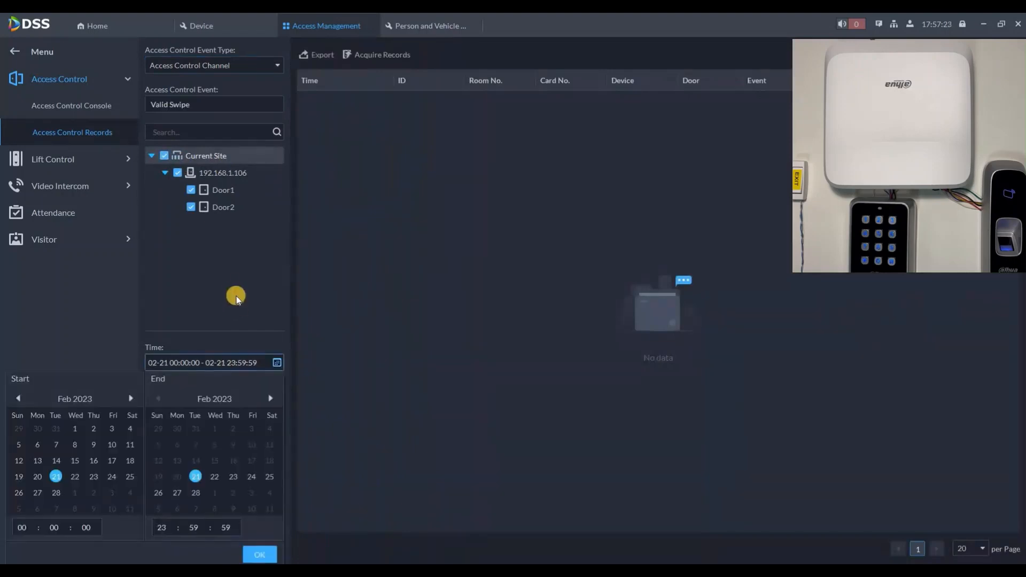
pyautogui.click(259, 549)
pyautogui.click(255, 544)
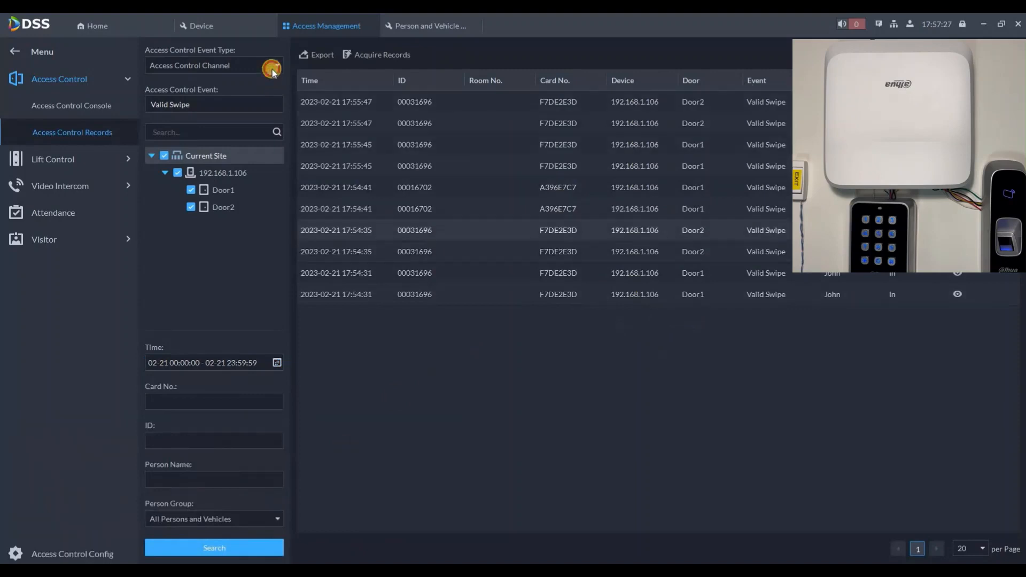
# Search the records again with event type All, then return to the console.
pyautogui.click(228, 67)
pyautogui.click(164, 157)
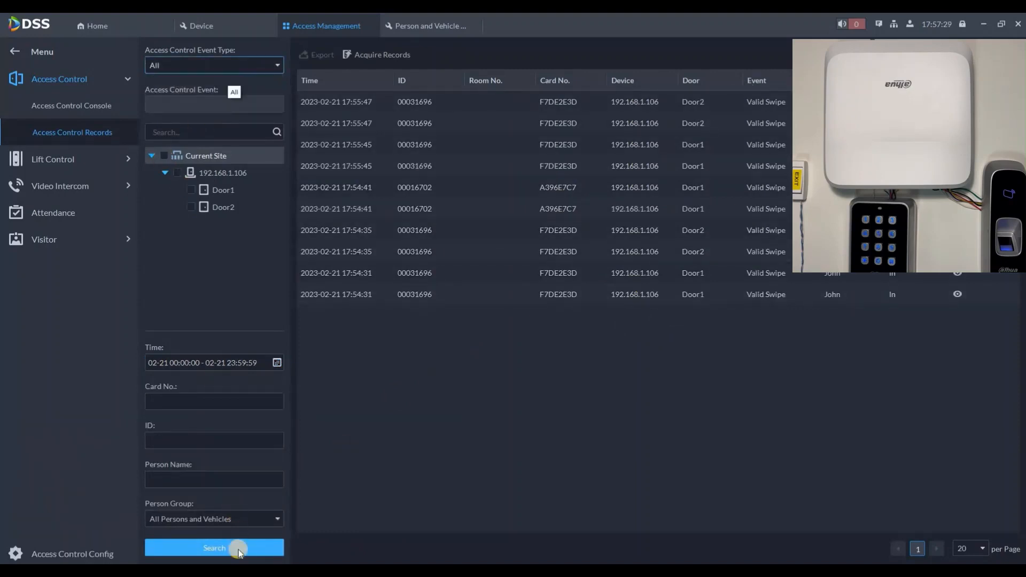
pyautogui.click(255, 545)
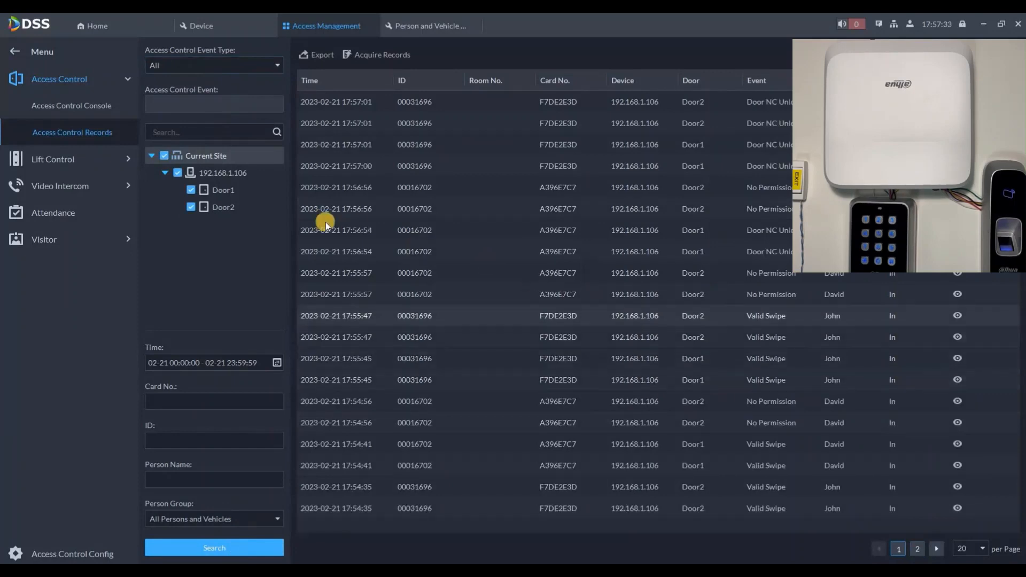
pyautogui.click(63, 101)
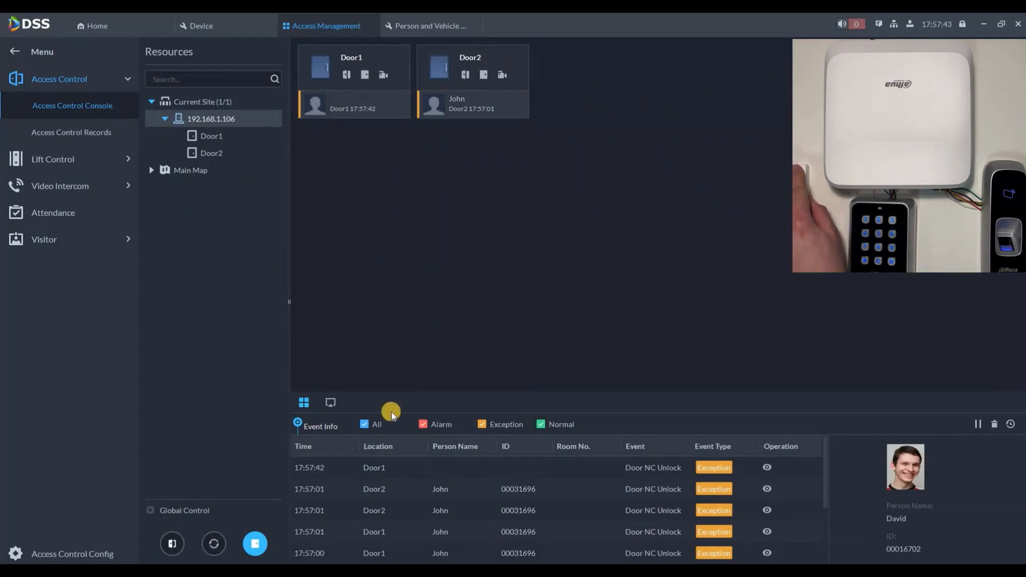
# Lift the global normally-closed mode, then view the latest Door1 event's camera and close it.
pyautogui.click(565, 322)
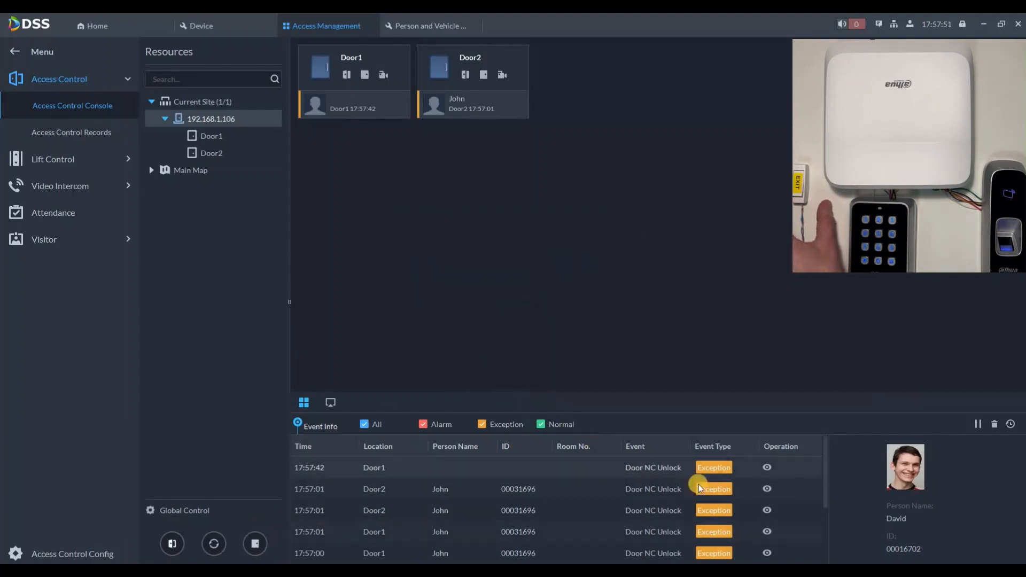
pyautogui.click(704, 468)
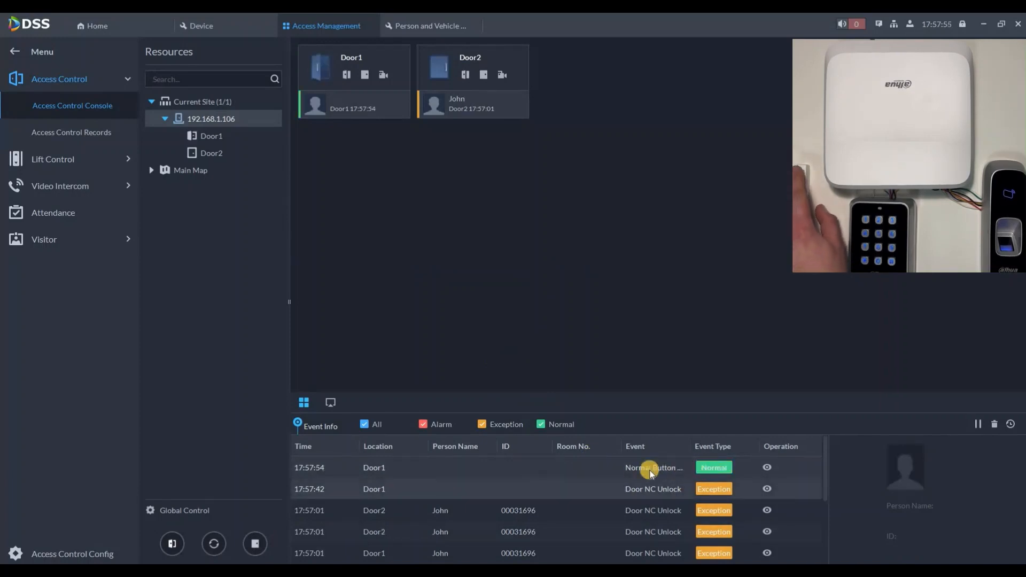
pyautogui.click(768, 467)
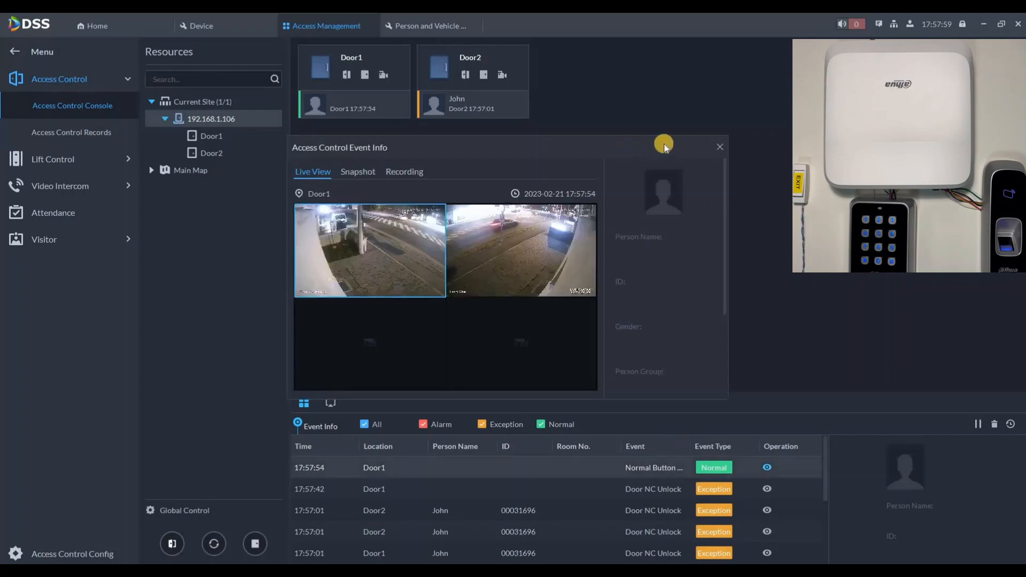
pyautogui.click(720, 148)
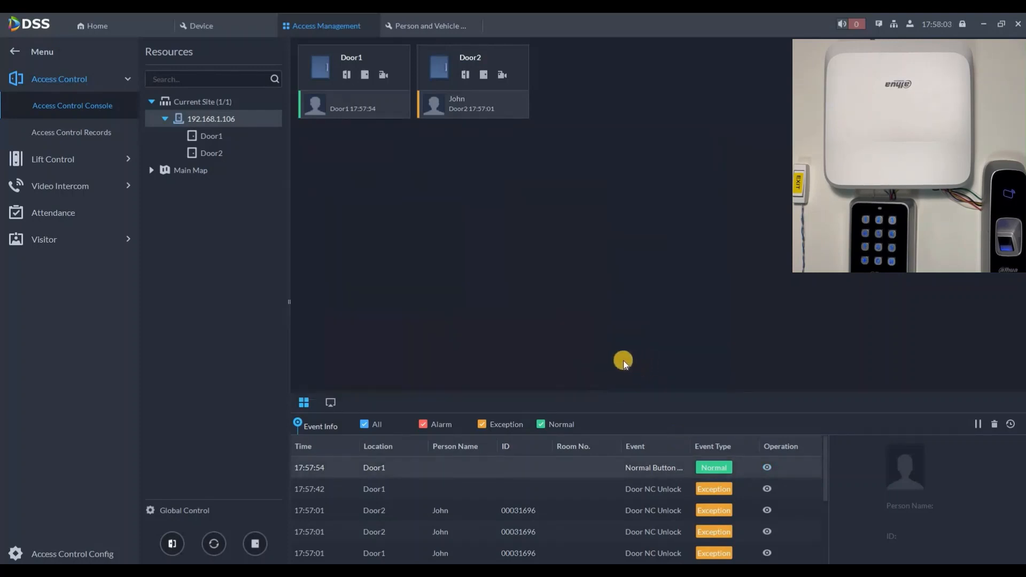